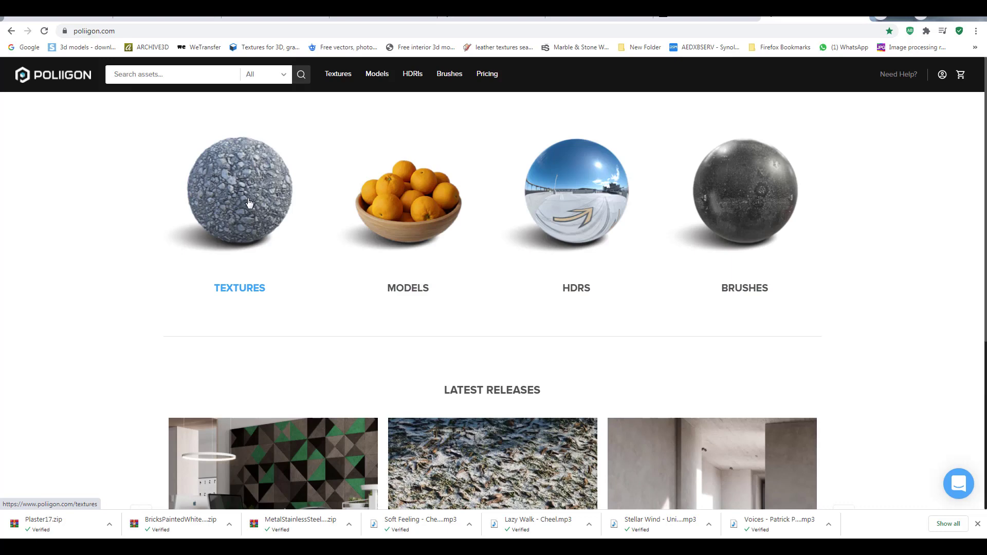
- Open the Poliigon texture library and look through its list of texture categories
click(241, 293)
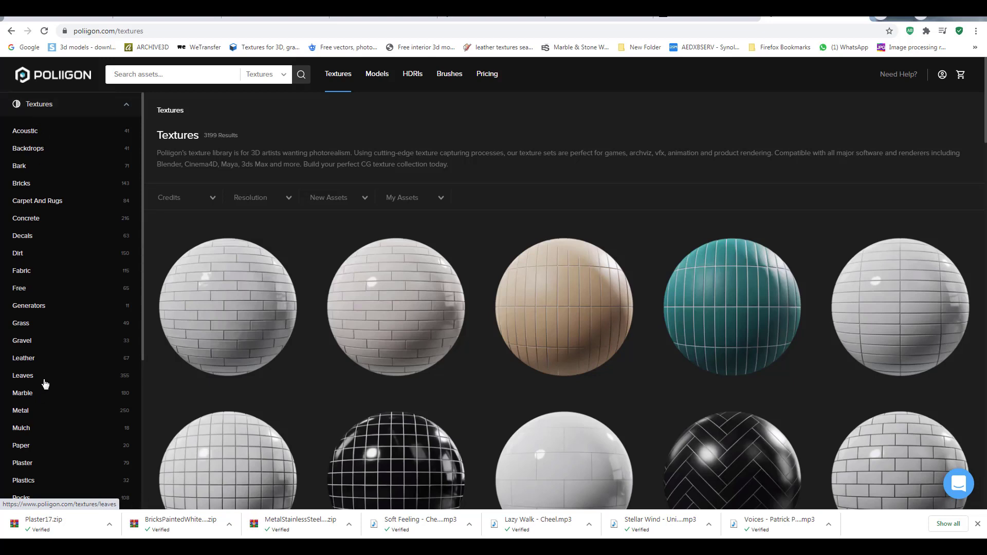
scroll(56, 178, down, 2)
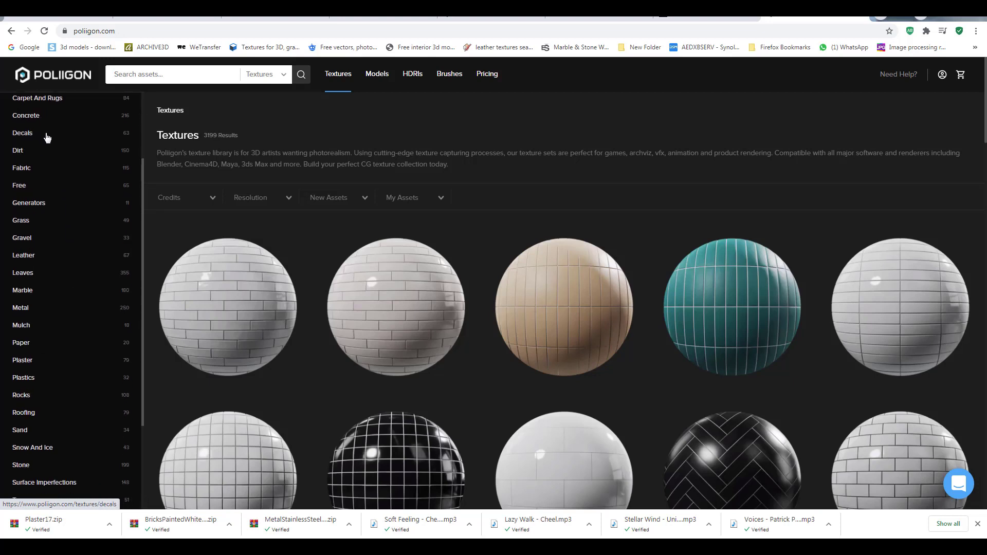
scroll(42, 268, down, 1)
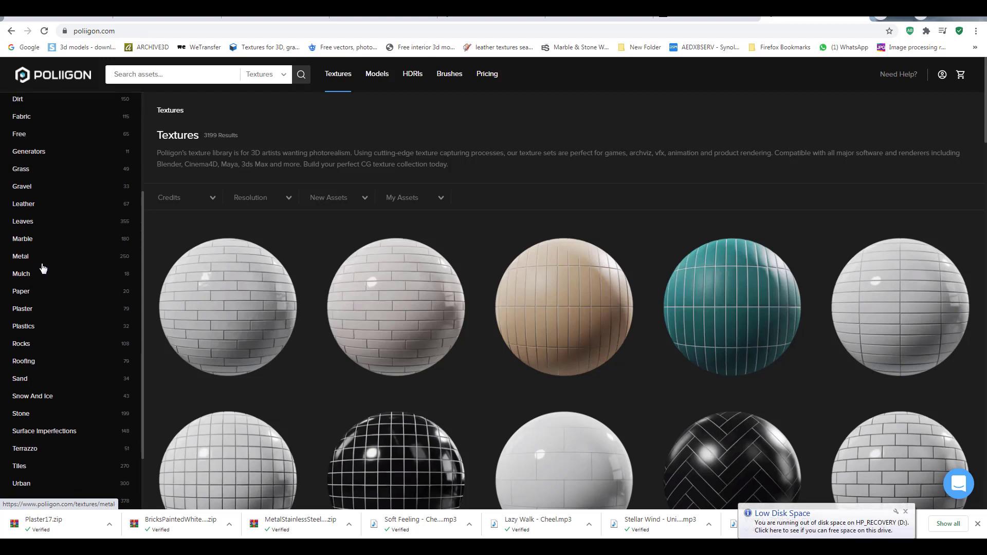
scroll(40, 266, up, 3)
- Browse the Bricks category and open the Bricks Creased White Washed 001 texture
click(39, 184)
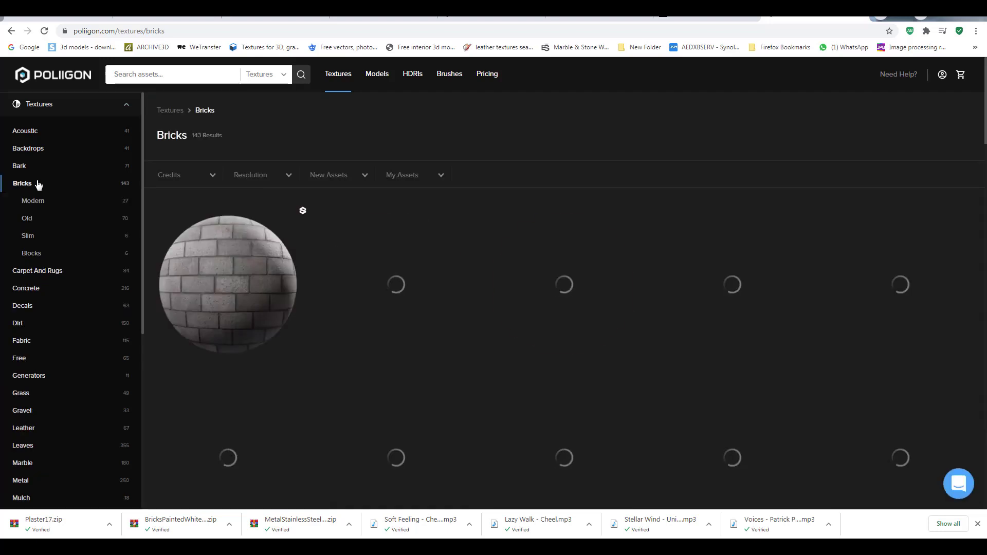
scroll(395, 349, down, 1)
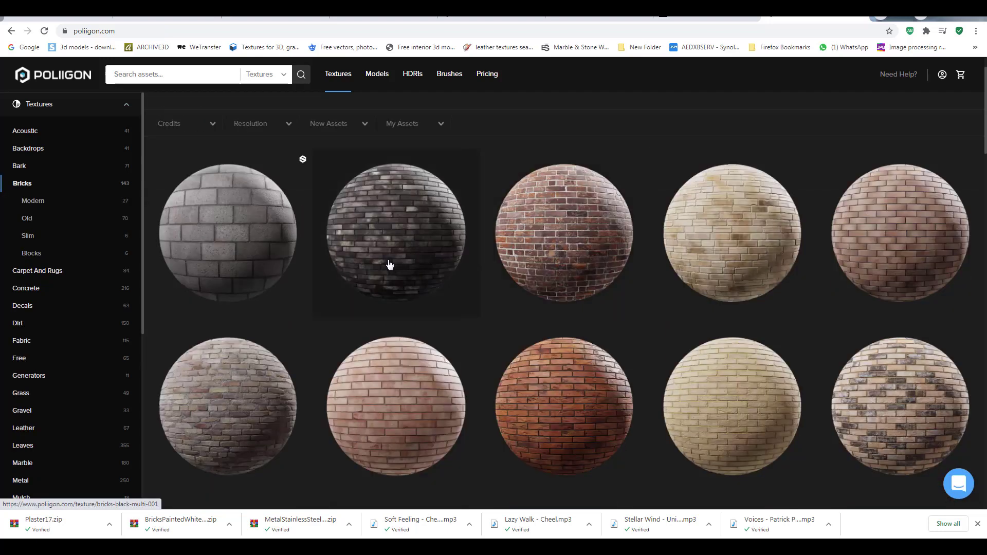
scroll(855, 258, down, 3)
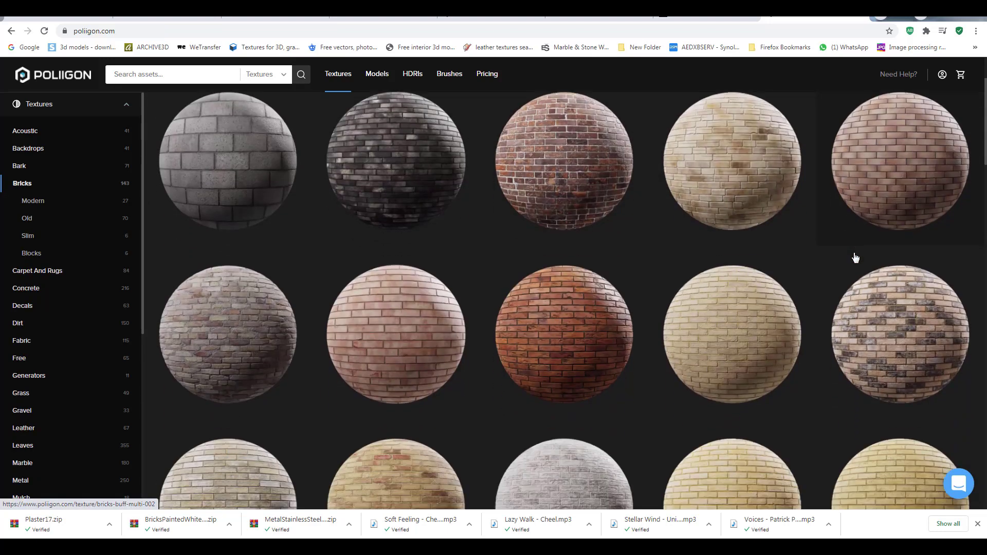
scroll(824, 349, down, 1)
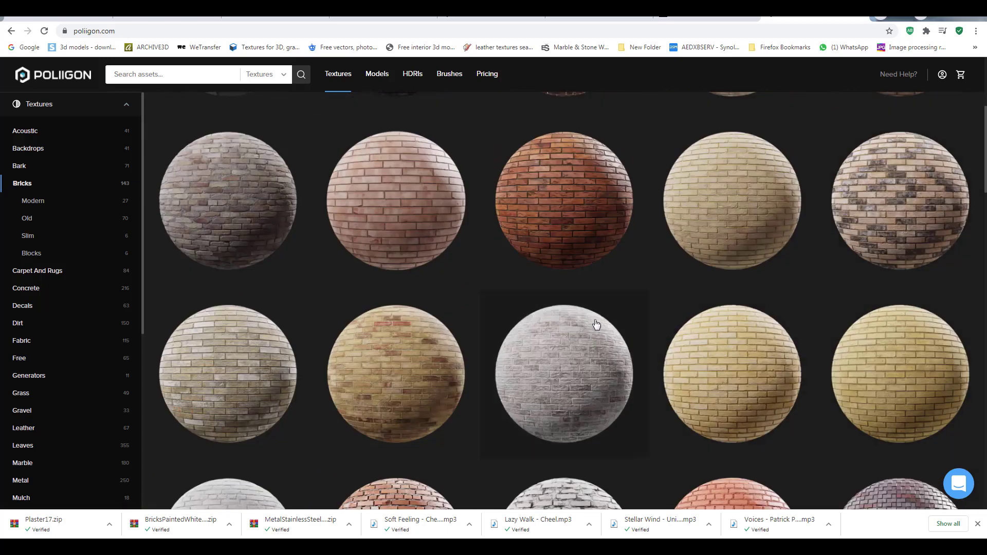
click(568, 367)
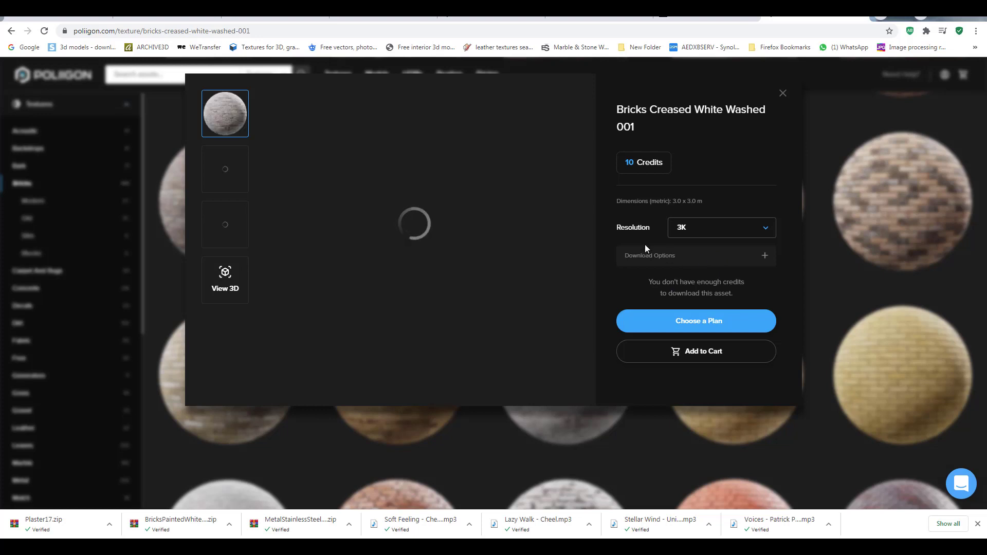
- Examine the white washed brick texture's resolution choices and downloadable maps, and view the subscription plans
click(720, 236)
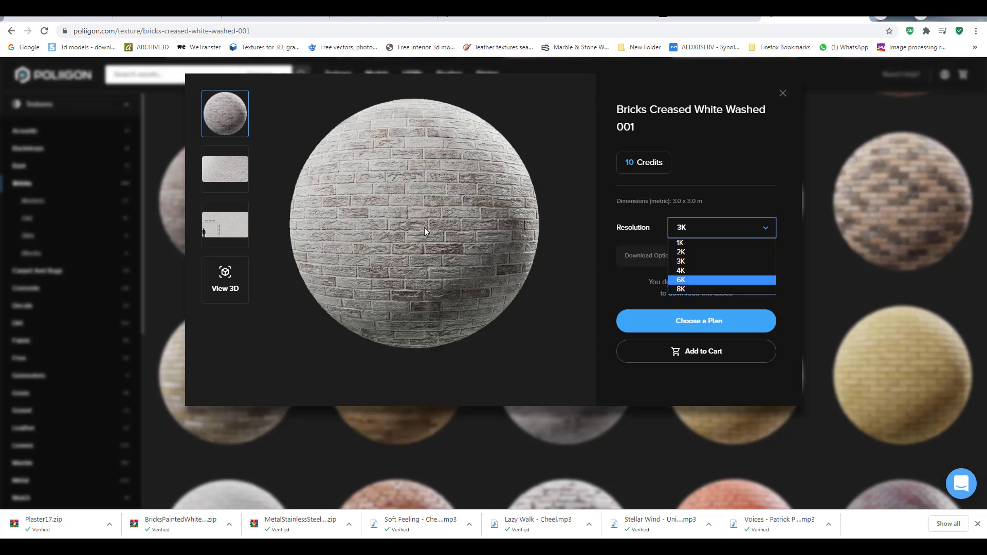
click(568, 227)
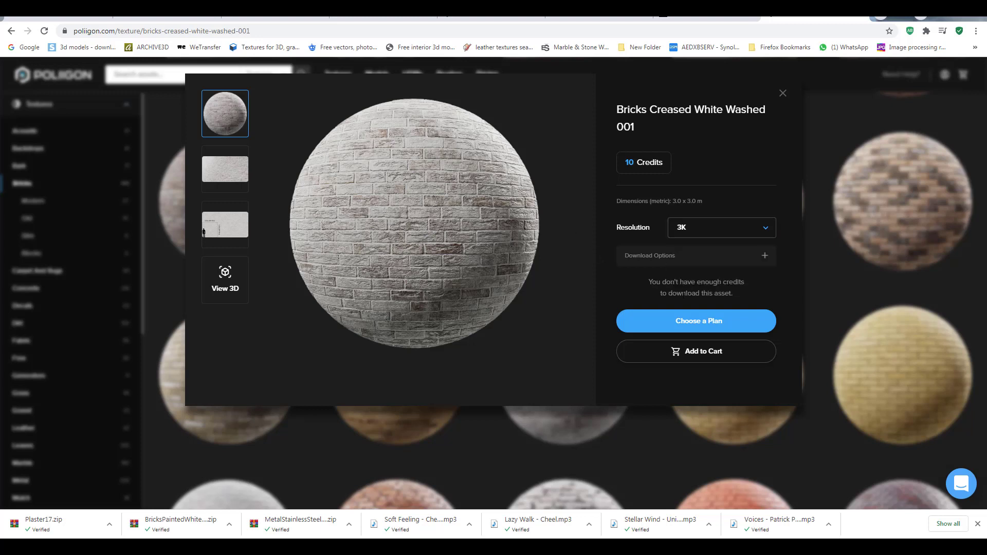
click(765, 256)
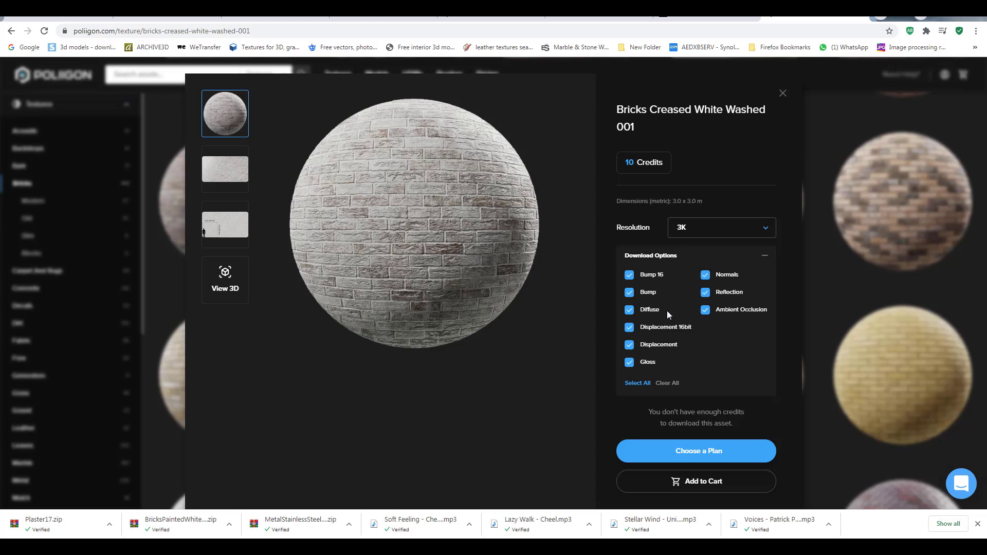
click(847, 303)
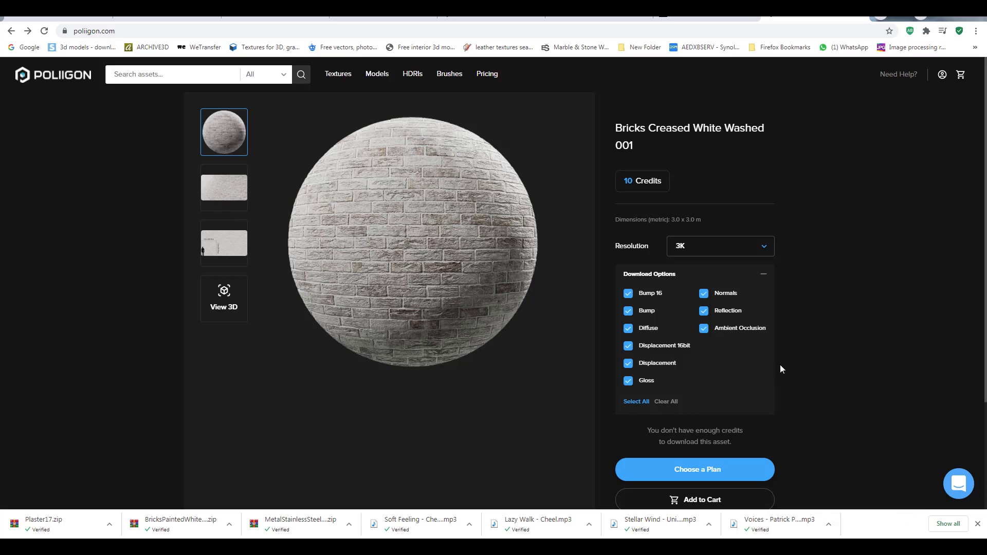
click(708, 471)
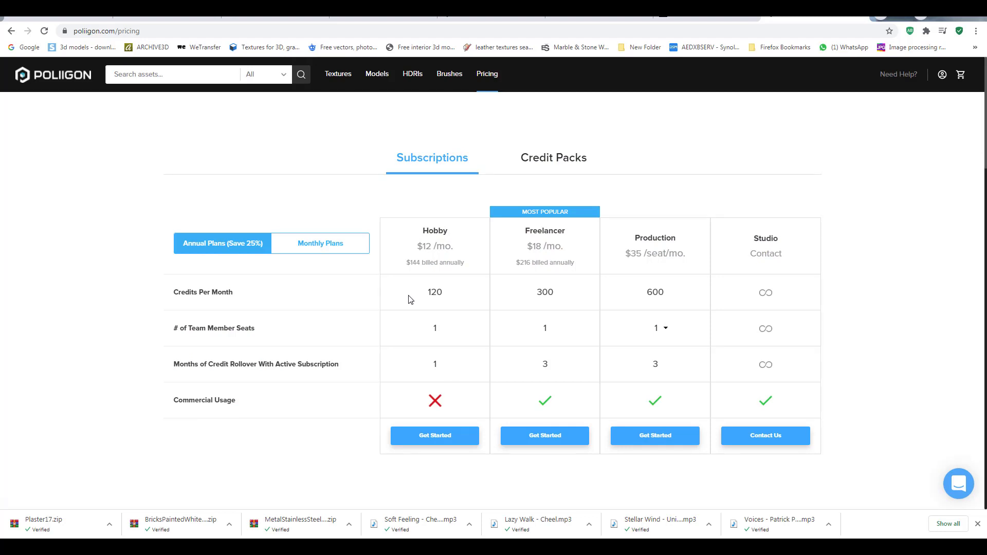
- Browse the Free category of the texture library and open the Bricks Painted White 001 texture
click(337, 76)
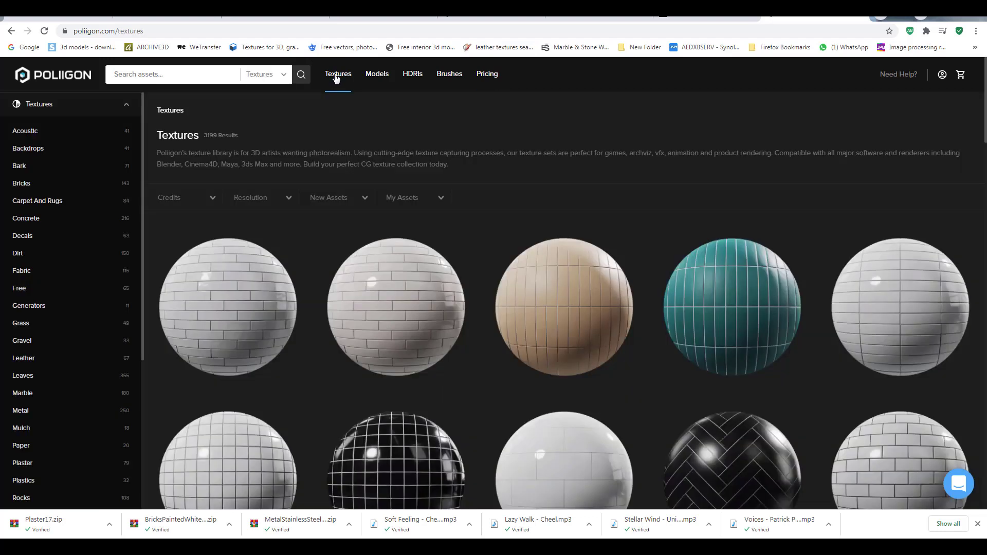
click(19, 288)
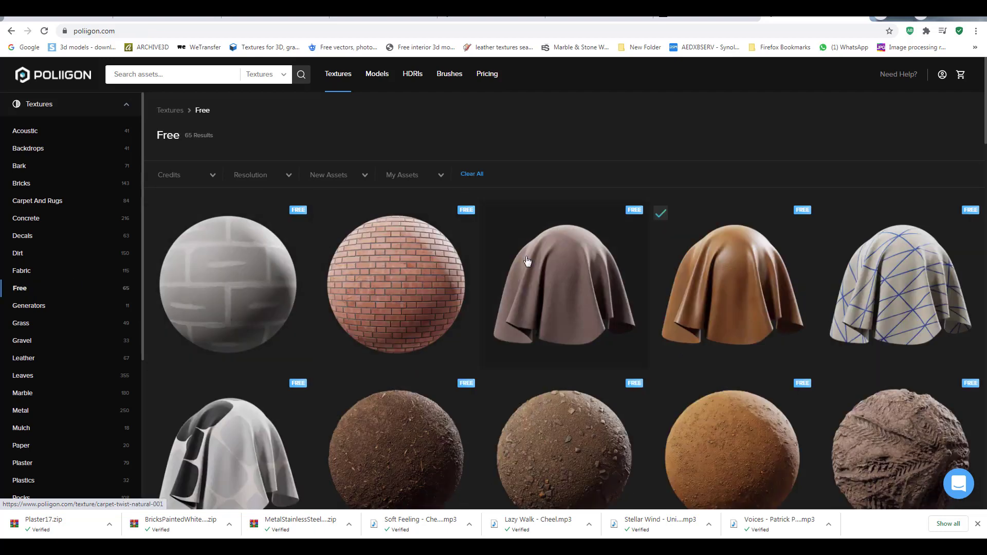
scroll(754, 252, down, 2)
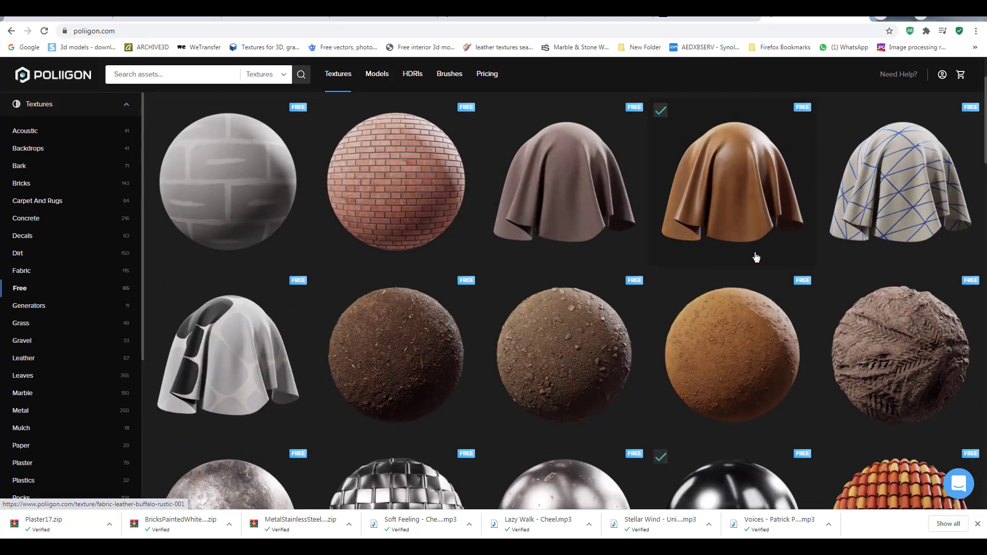
scroll(723, 257, down, 3)
scroll(724, 258, down, 4)
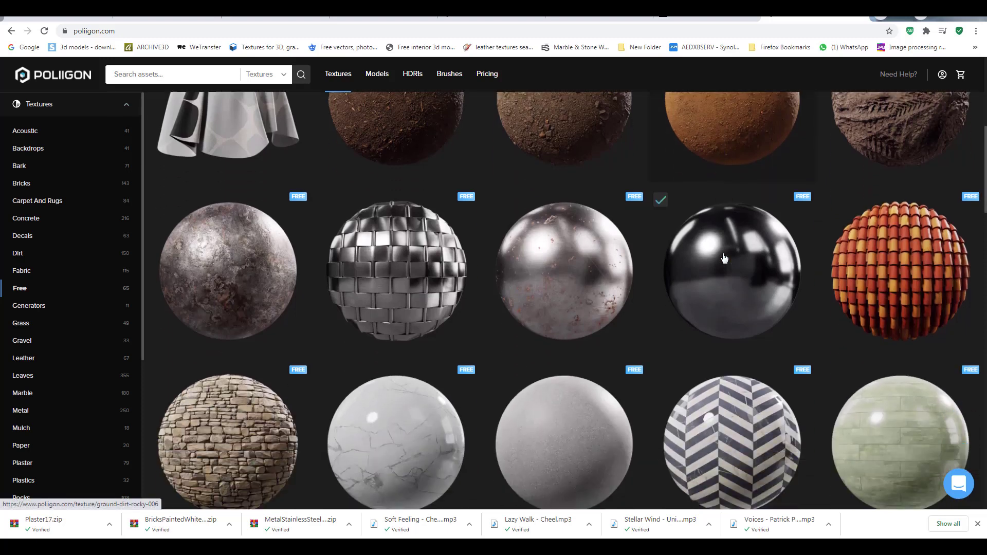
scroll(723, 257, down, 3)
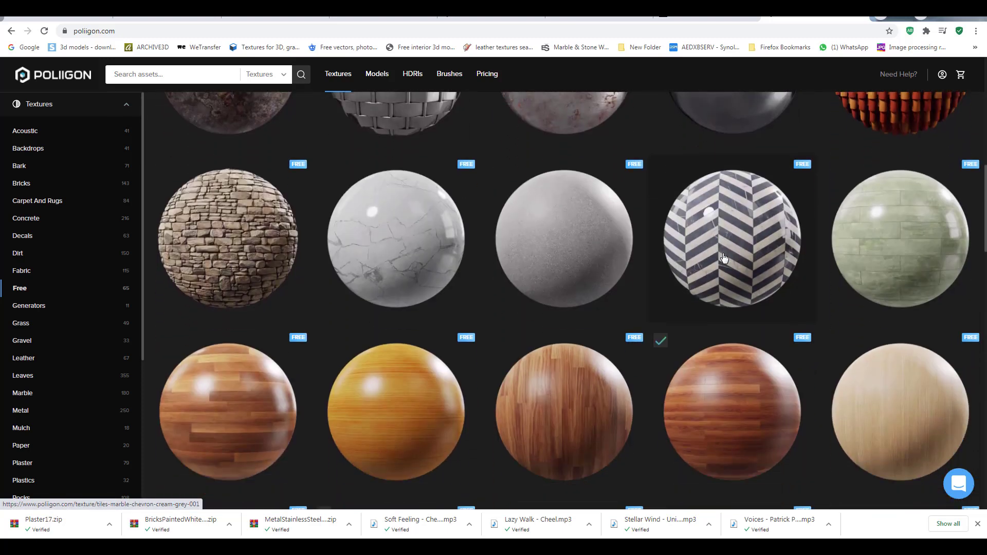
scroll(723, 258, down, 2)
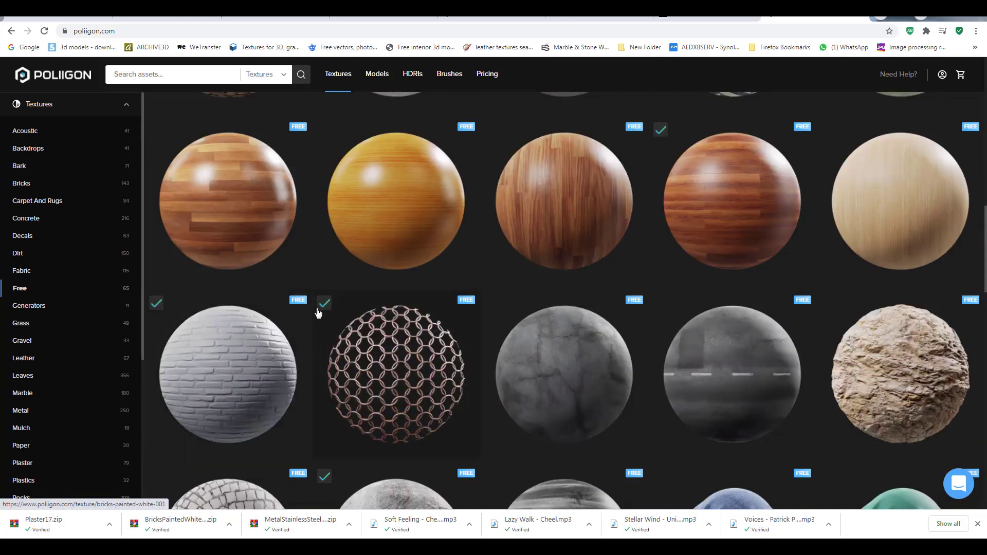
scroll(347, 307, down, 2)
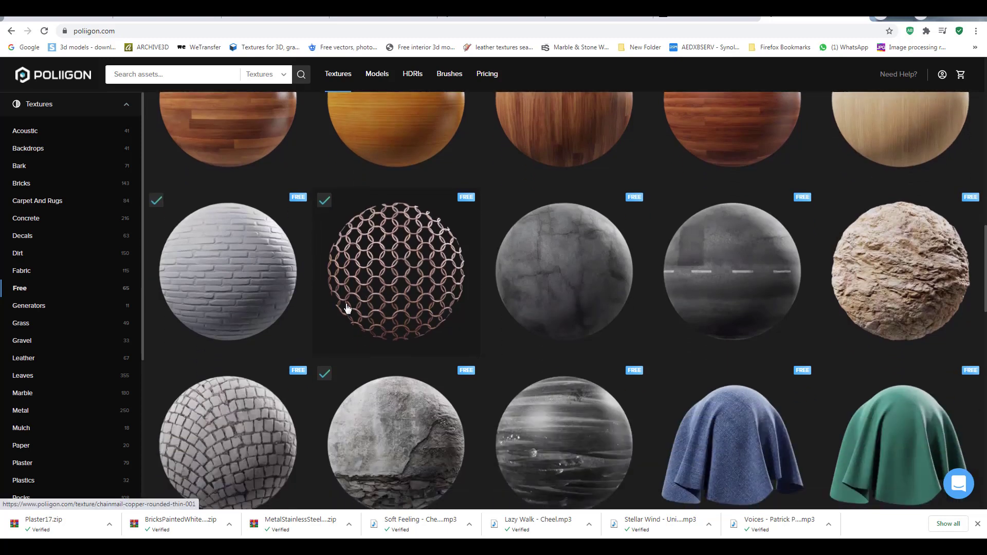
click(270, 283)
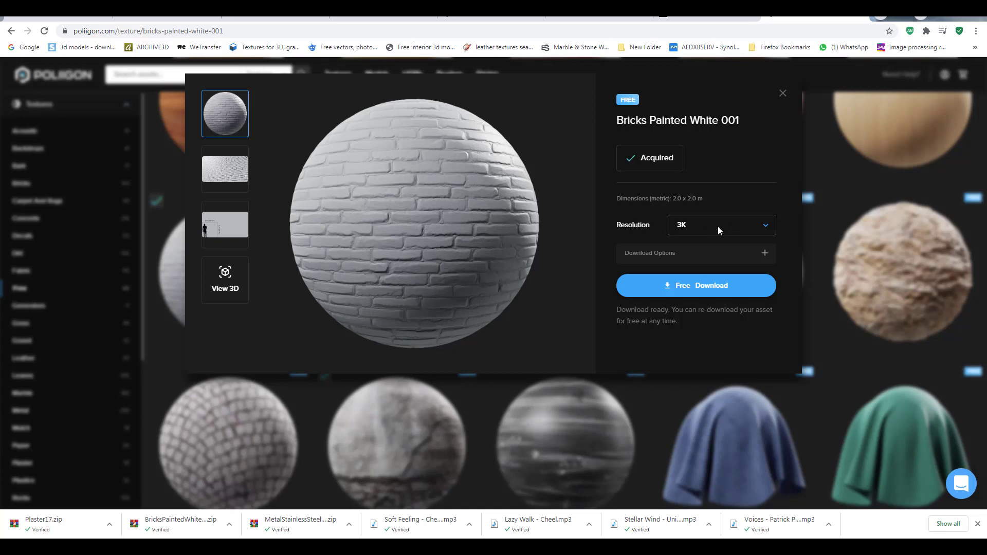
- Set the Bricks Painted White 001 resolution to 4K and show its map download options
click(738, 225)
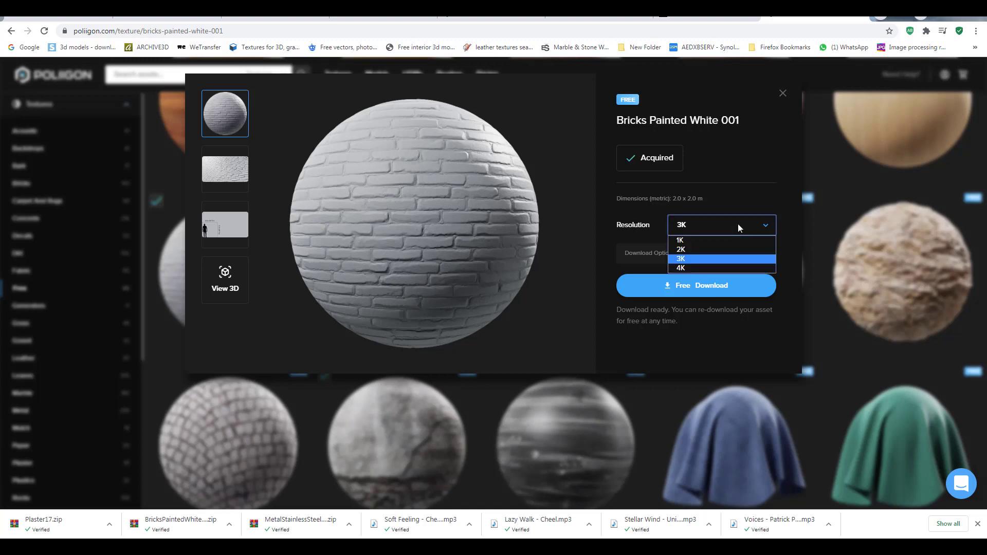
click(690, 267)
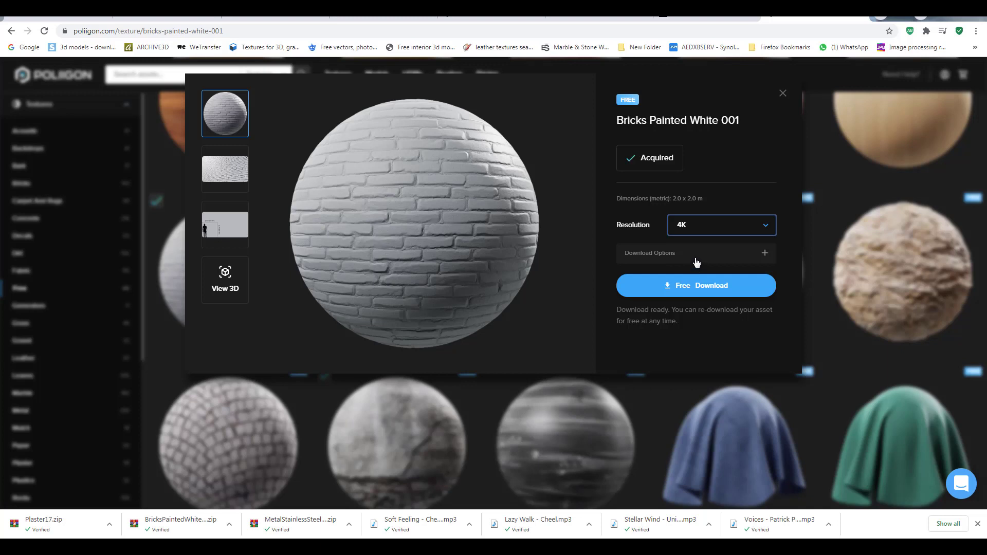
click(764, 254)
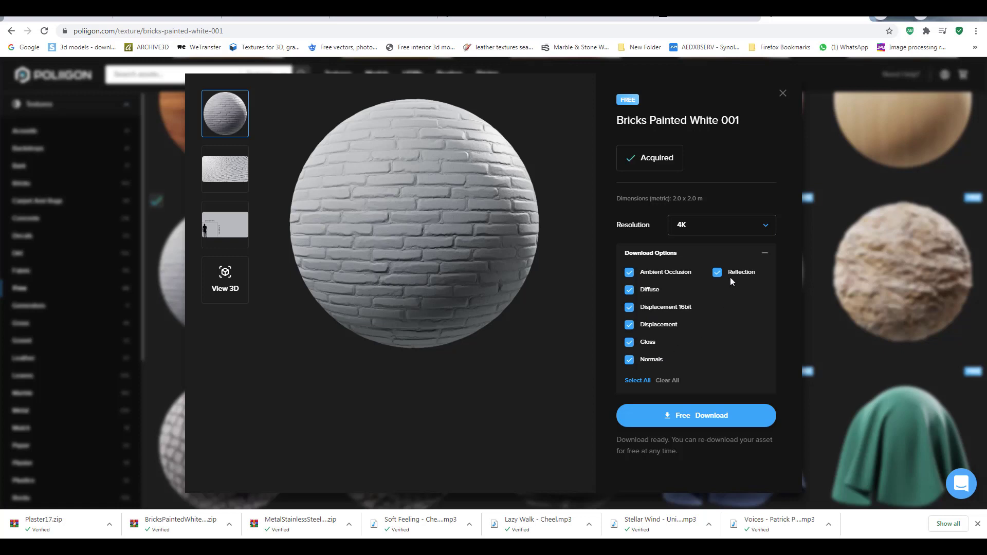
- Preview Bricks Painted White 001 in 3D and rotate the sphere to inspect its surface
click(224, 278)
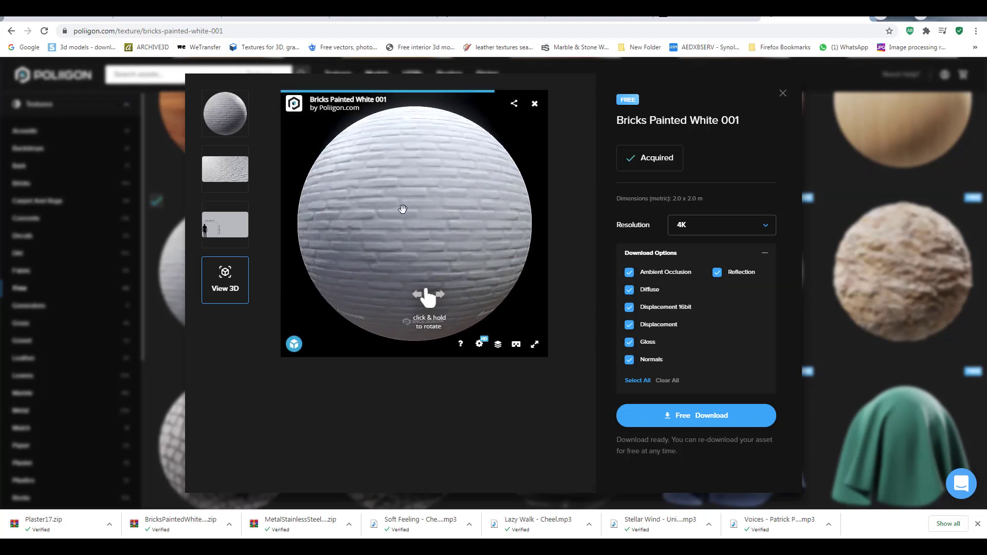
drag(401, 207, 319, 230)
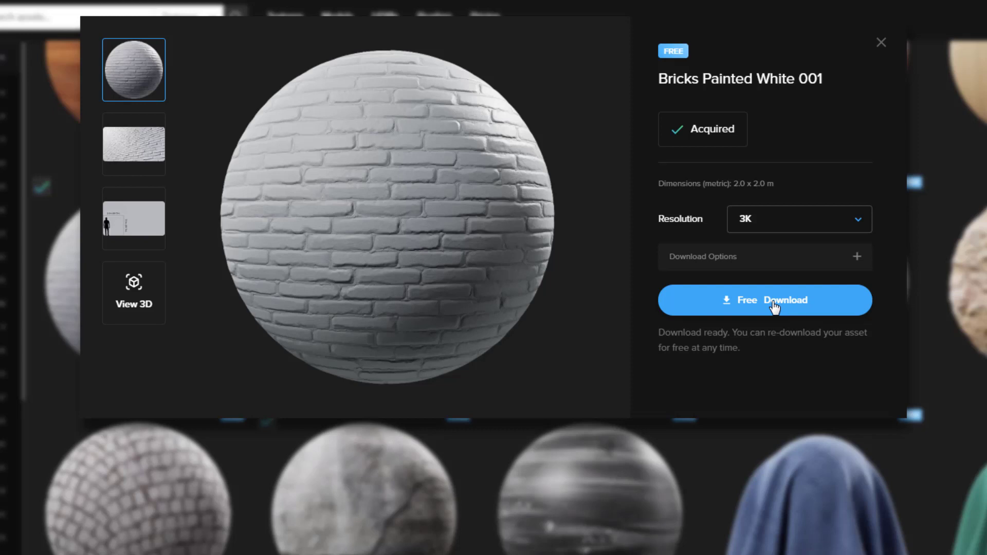
- Download Bricks Painted White 001 at 3K resolution and look through its extracted texture map files
click(775, 305)
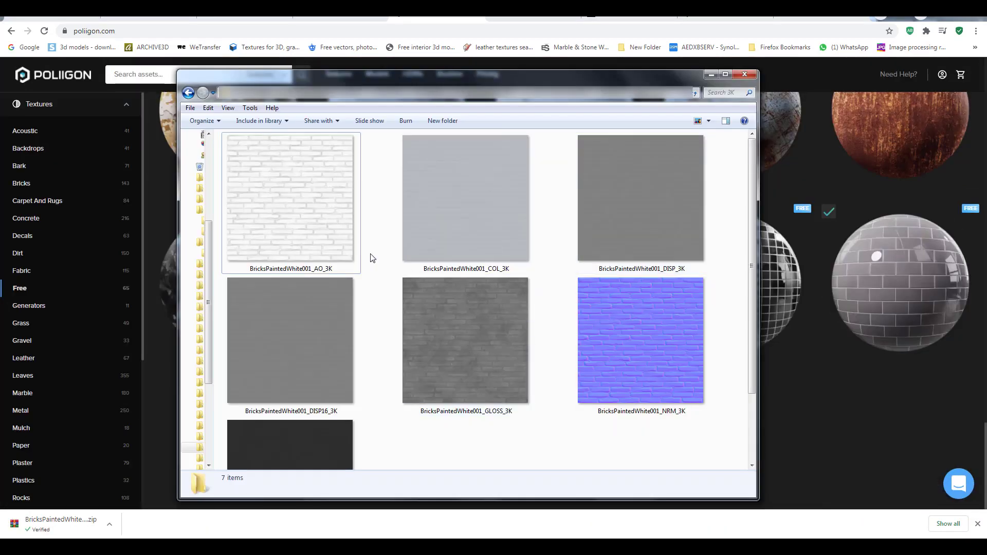
click(324, 213)
scroll(462, 231, down, 2)
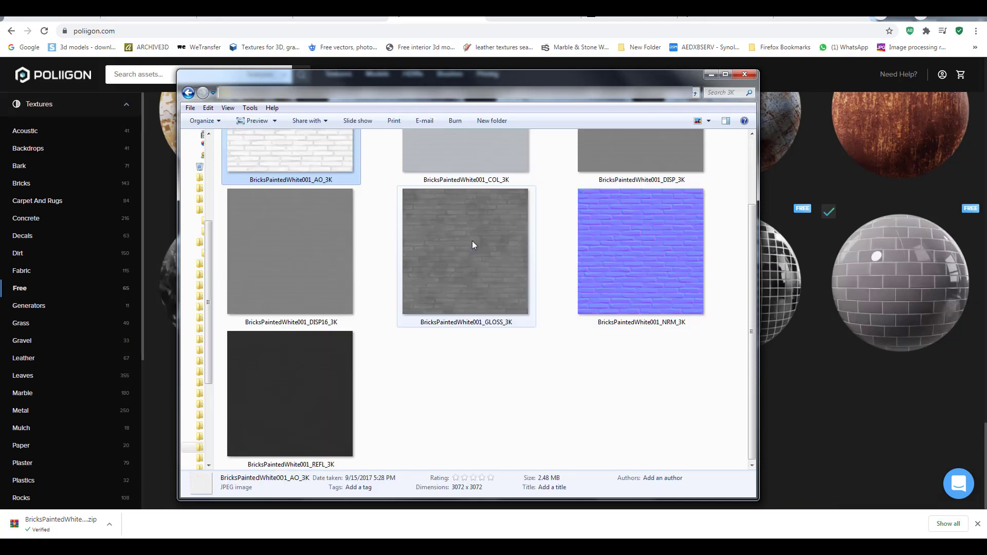
click(607, 366)
scroll(645, 410, up, 2)
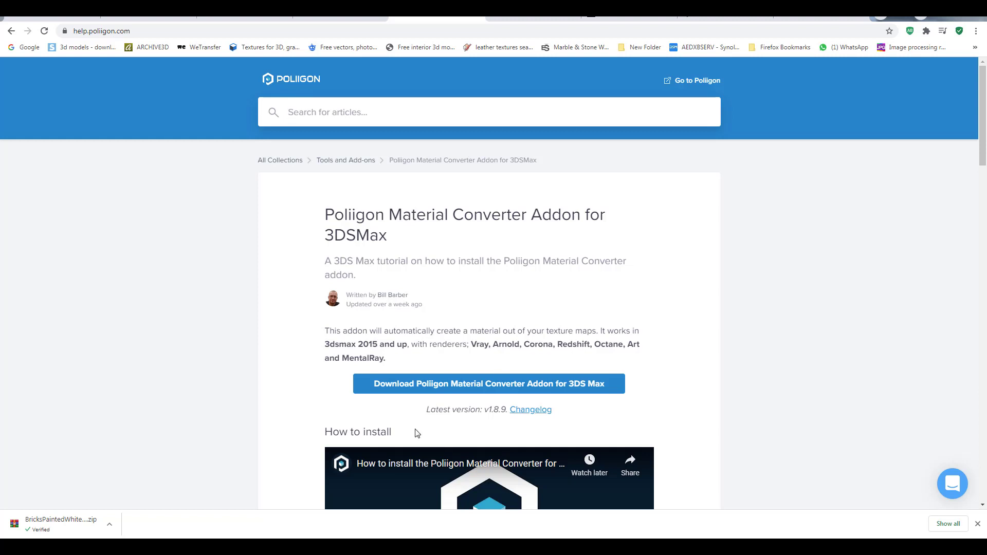
- Download the Poliigon Material Converter Addon for 3DS Max and run its v1.8.9 MZP installer in the 3ds Max viewport
click(598, 387)
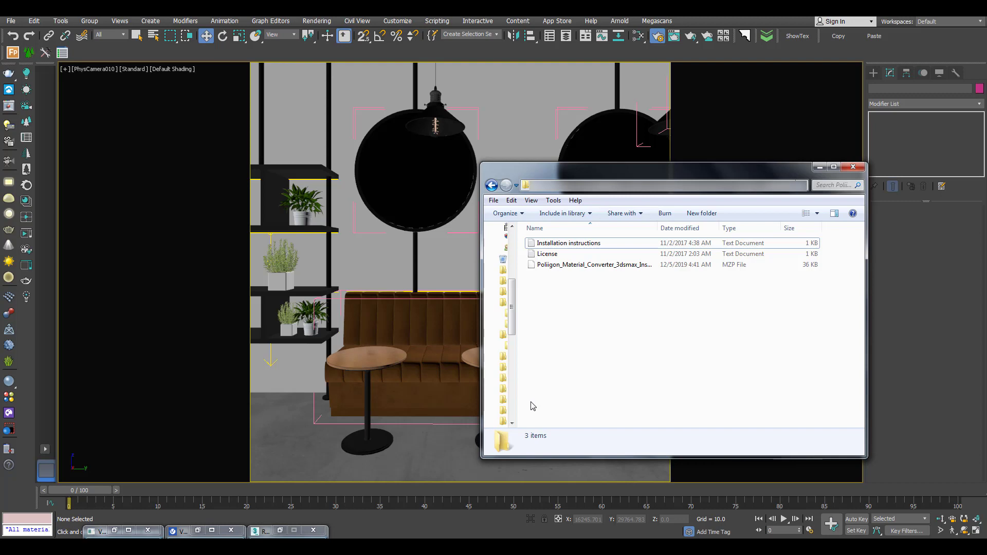
drag(545, 167, 697, 156)
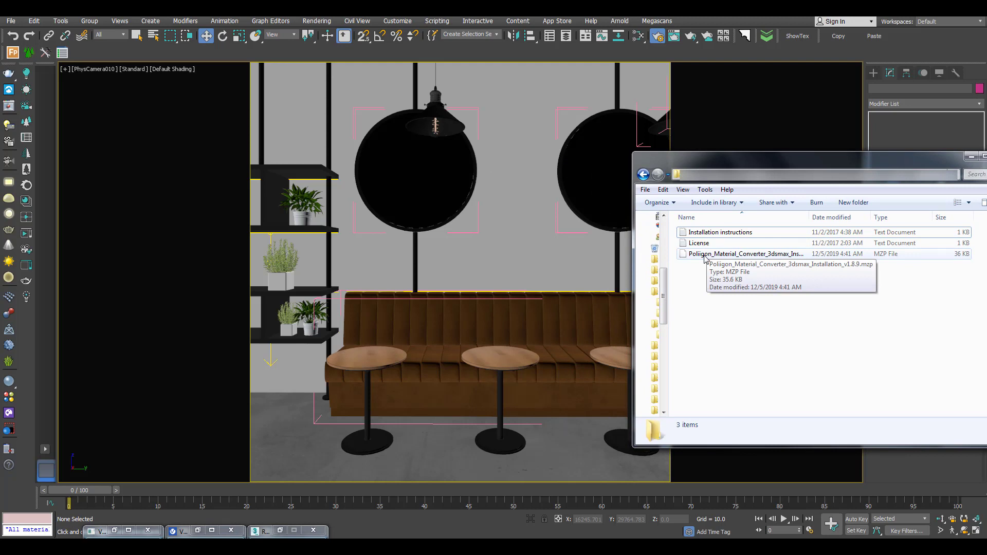
drag(705, 259, 496, 253)
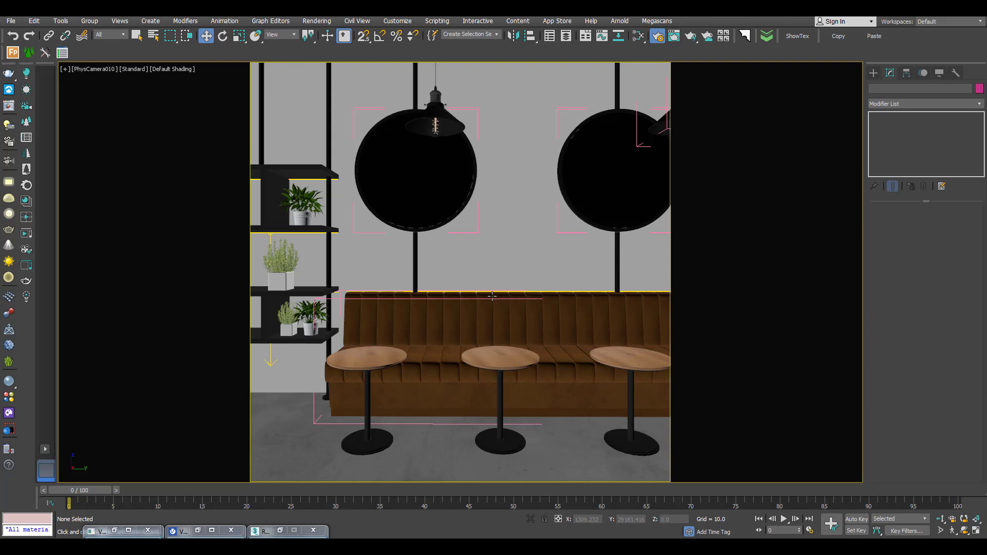
- Add the Poliigon Material Converter action from the Poliigon category to the end of the main toolbar
click(397, 21)
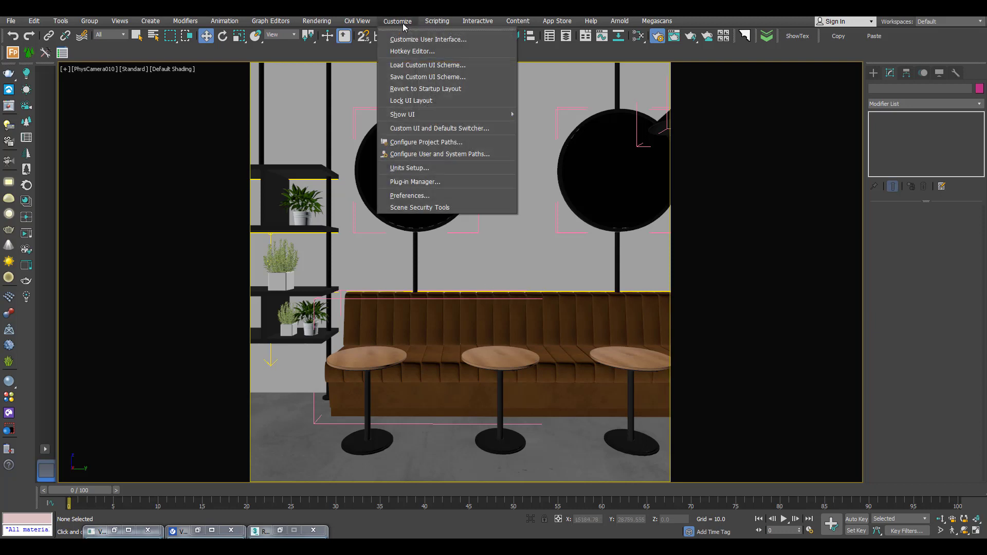
click(437, 40)
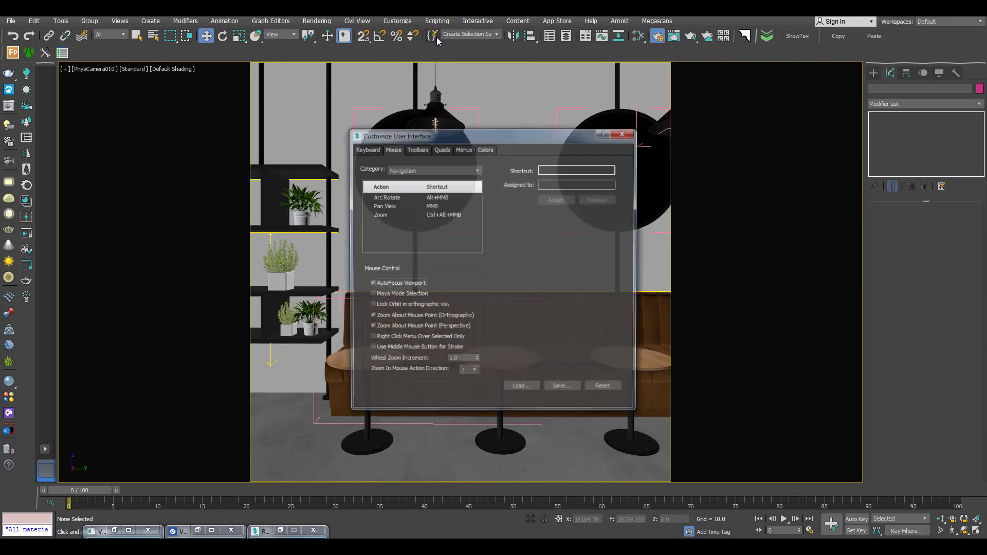
click(423, 150)
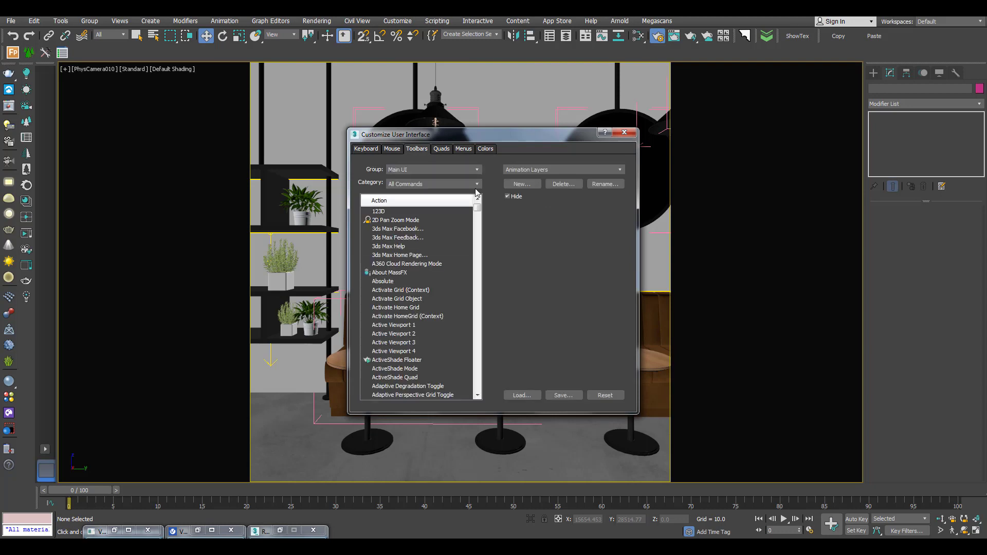
click(472, 184)
scroll(427, 257, down, 15)
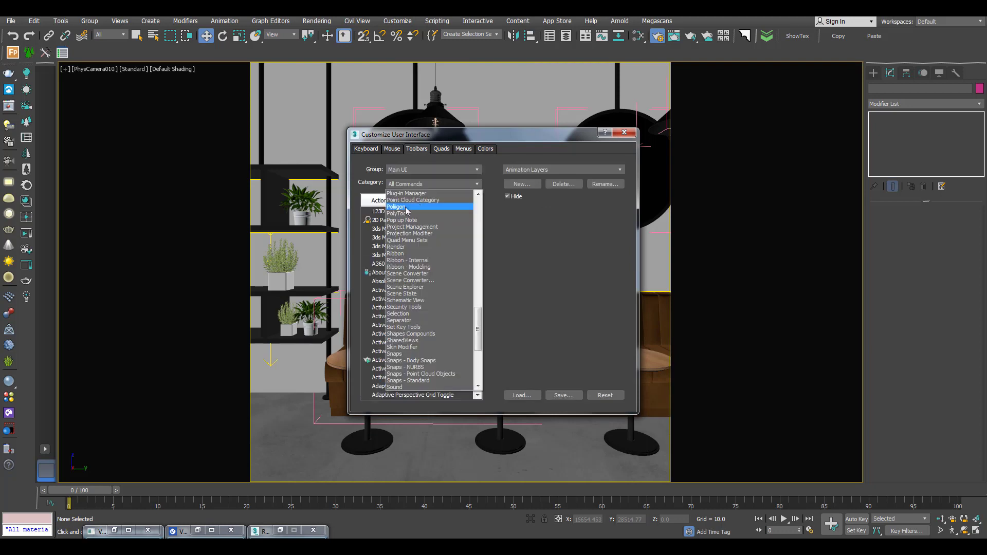
click(406, 207)
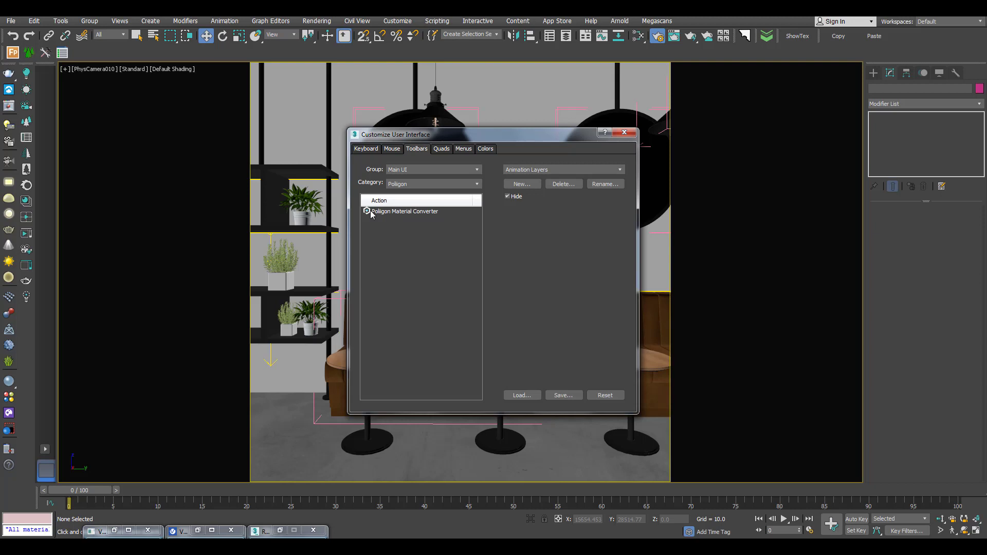
drag(373, 212, 893, 39)
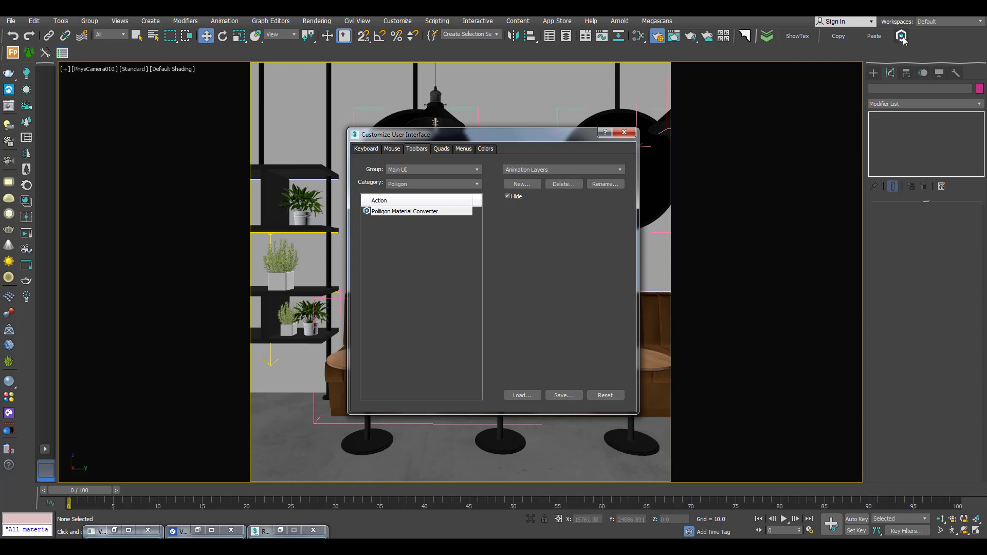
key(Escape)
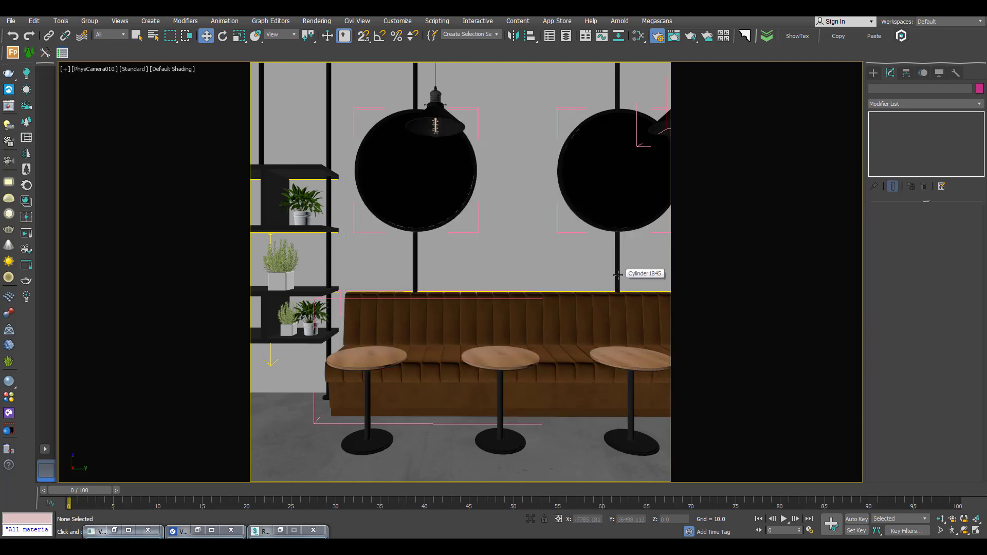
- Launch the Poliigon Material Converter and choose the BricksPaintedWhite001 folder as its texture source
click(900, 36)
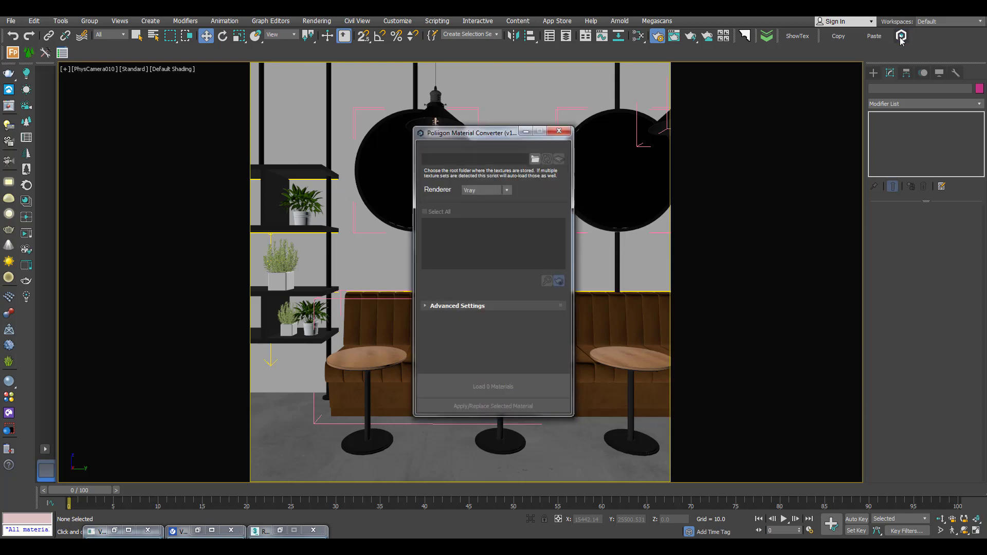
drag(474, 135, 591, 149)
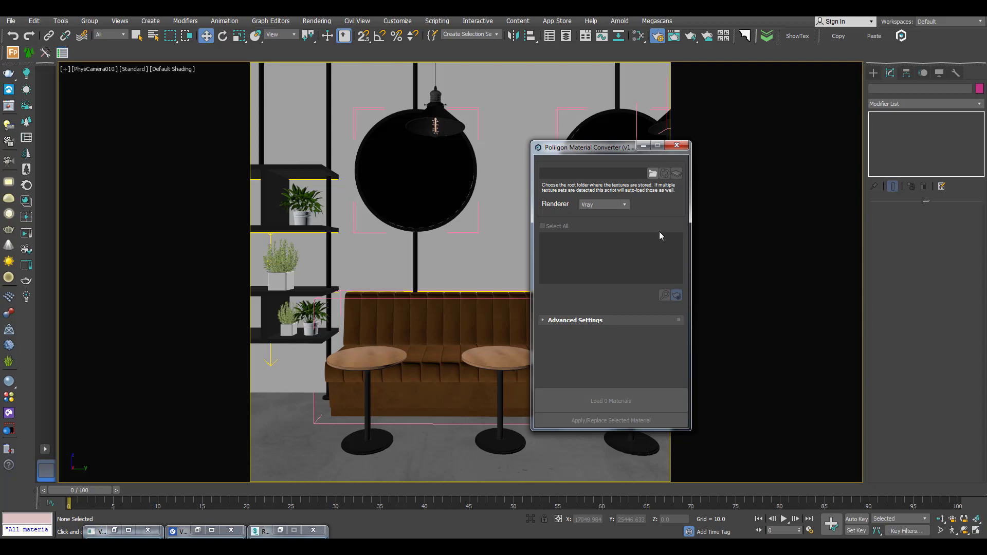
click(652, 175)
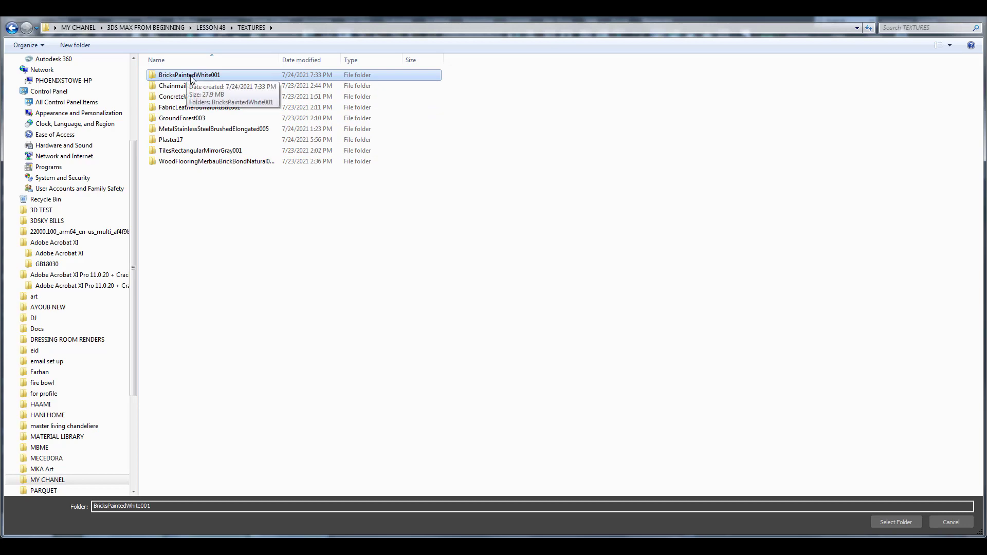
click(903, 522)
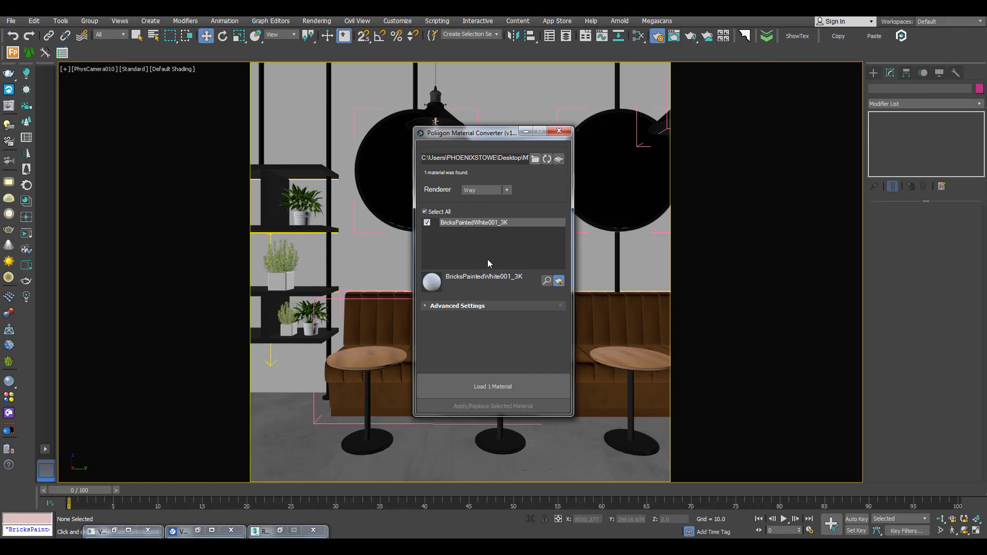
- Load the BricksPaintedWhite001_3K material for the Vray renderer and close the converter
click(508, 388)
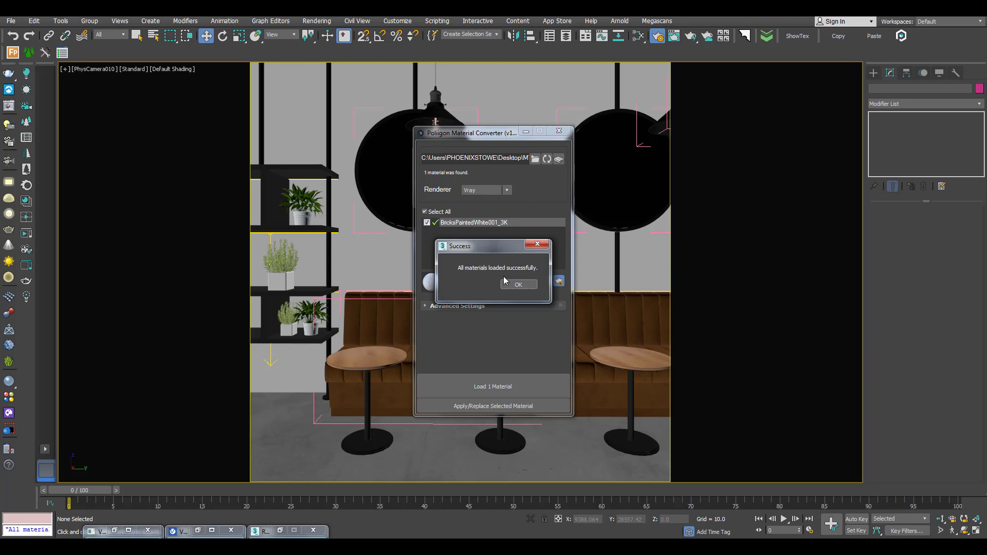
click(518, 284)
click(519, 285)
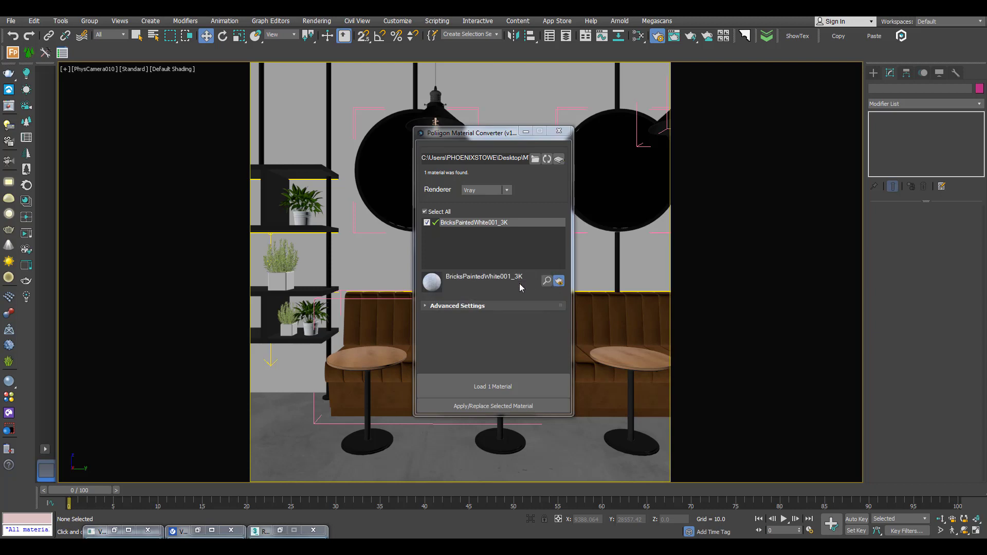
click(559, 130)
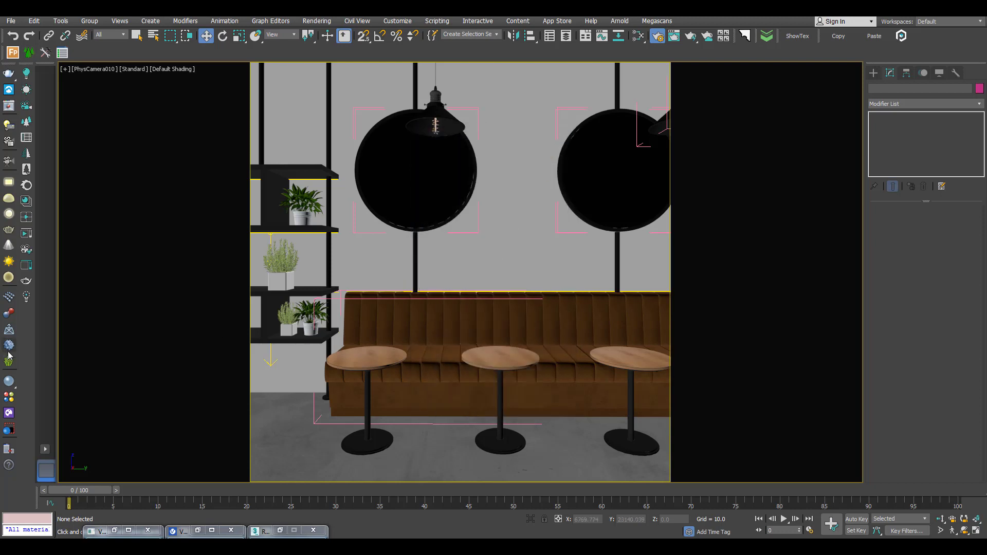
- Place the BricksPaintedWhite001_3K material from the Temporary Library into View1 of the Slate Material Editor
key(m)
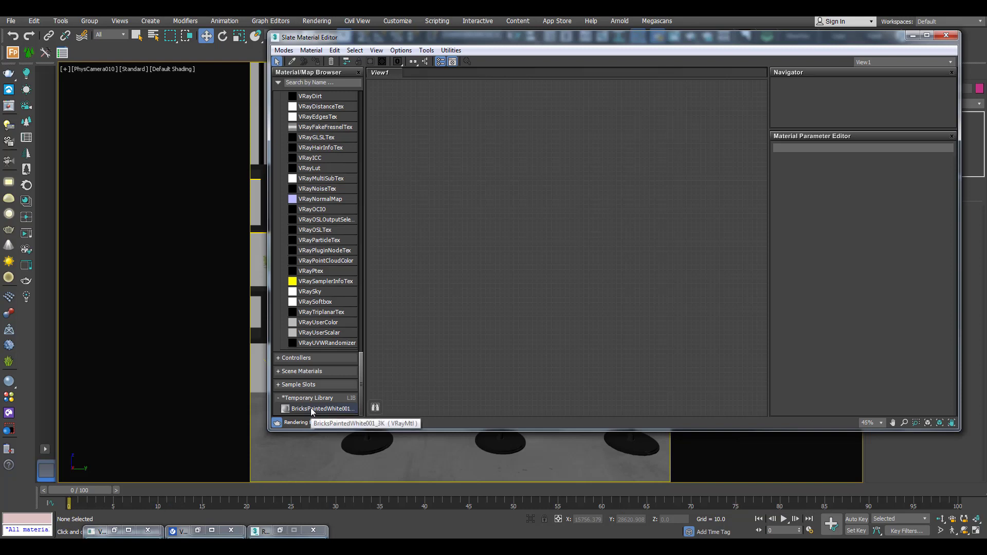
drag(310, 408, 508, 240)
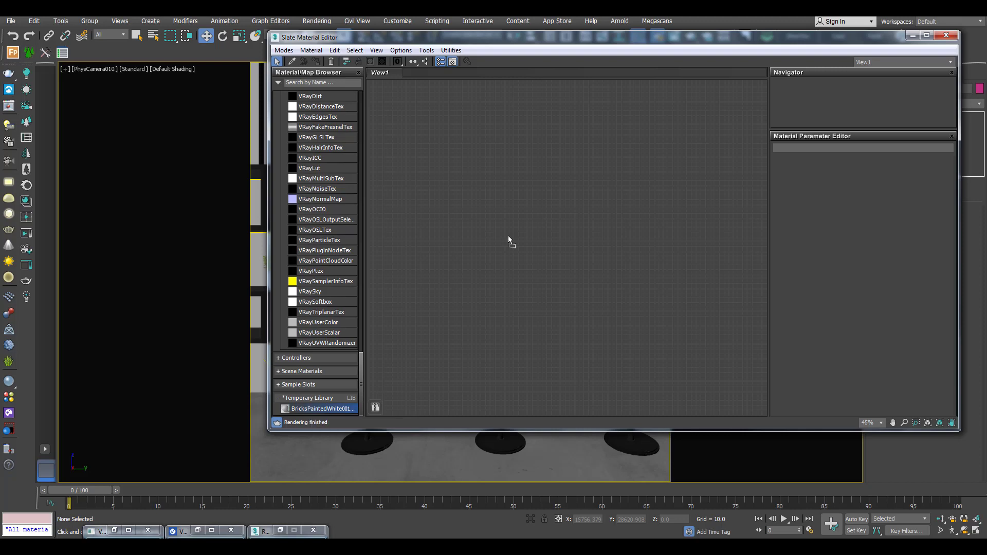
drag(508, 240, 530, 204)
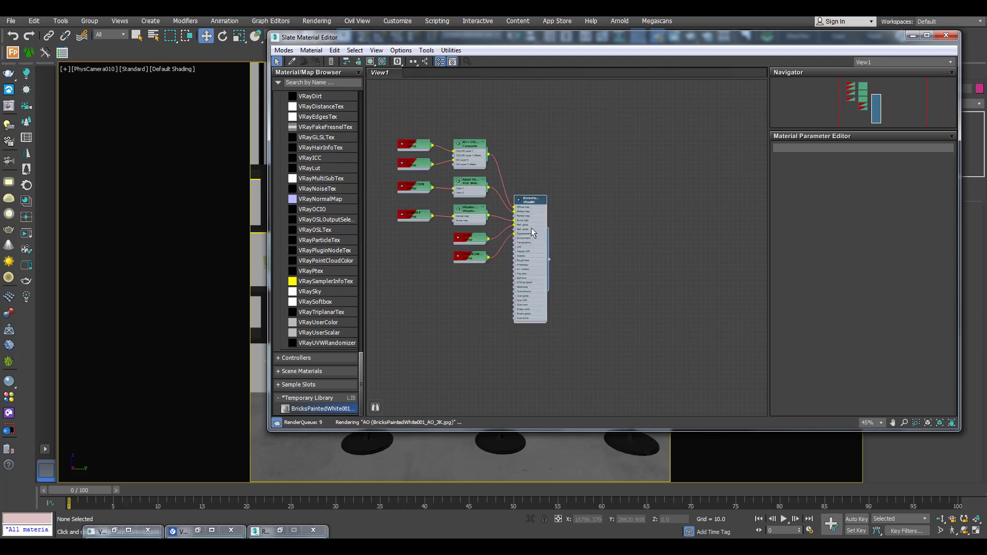
middle_drag(562, 194, 658, 246)
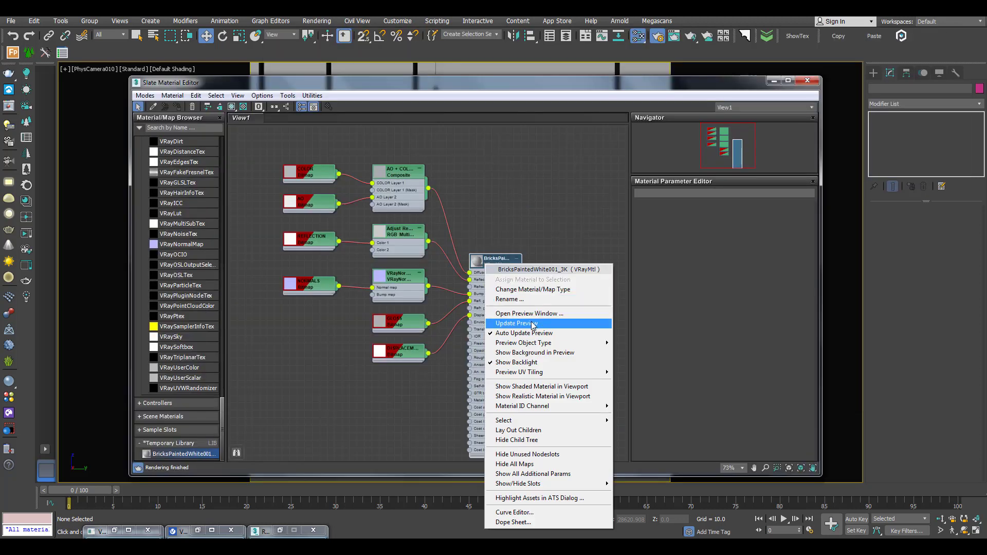
- Show a large preview of the BricksPaintedWhite001_3K material and examine how its texture maps are wired
click(504, 313)
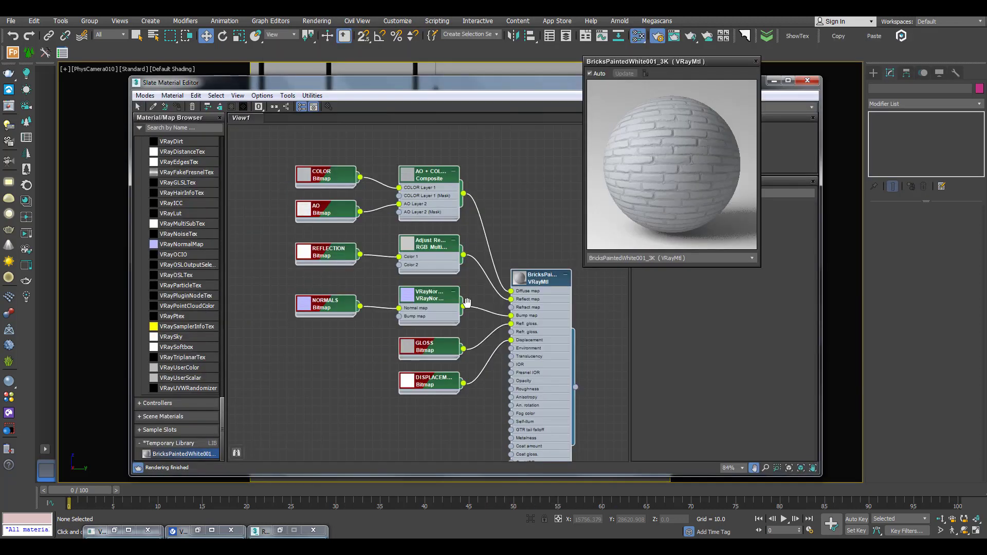
middle_drag(467, 302, 464, 302)
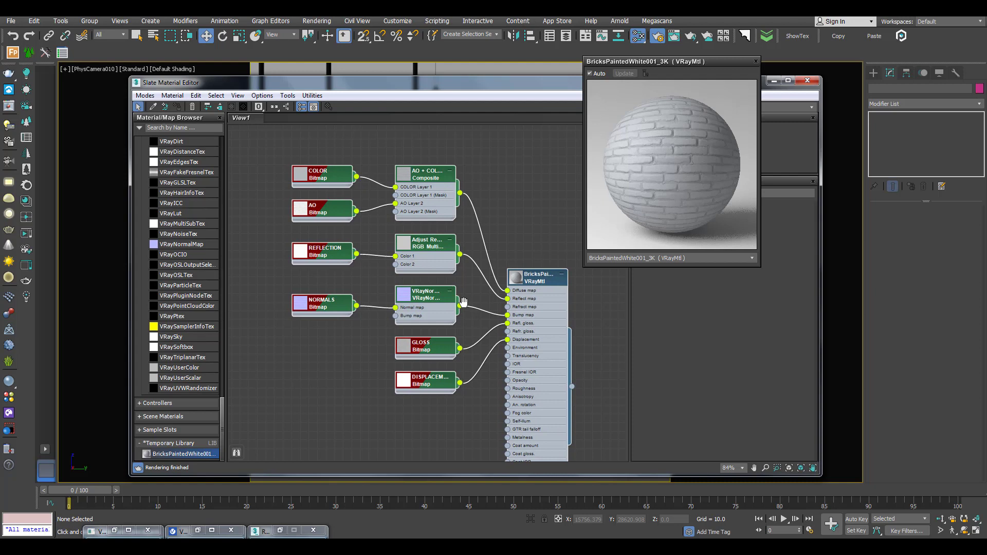
middle_drag(473, 254, 433, 245)
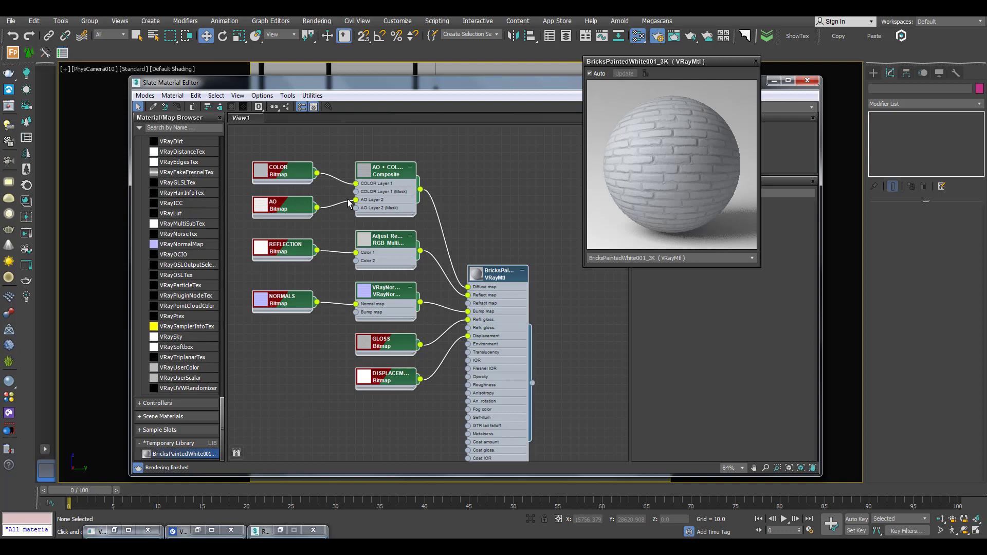
scroll(555, 123, down, 1)
drag(673, 62, 717, 69)
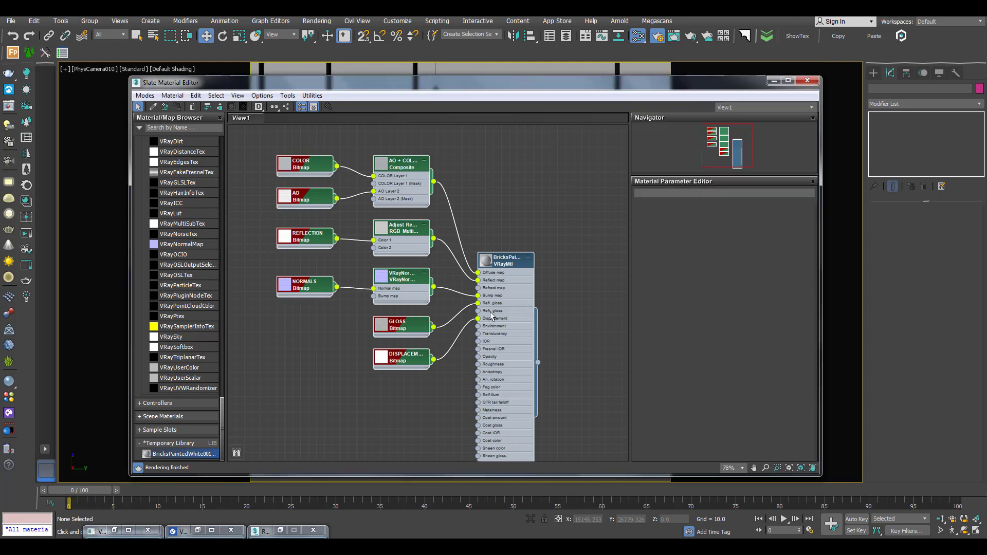
- Set the Displace amount of the BricksPaintedWhite001_3K material to 0.2 and check its displacement bitmap settings
drag(495, 236, 565, 286)
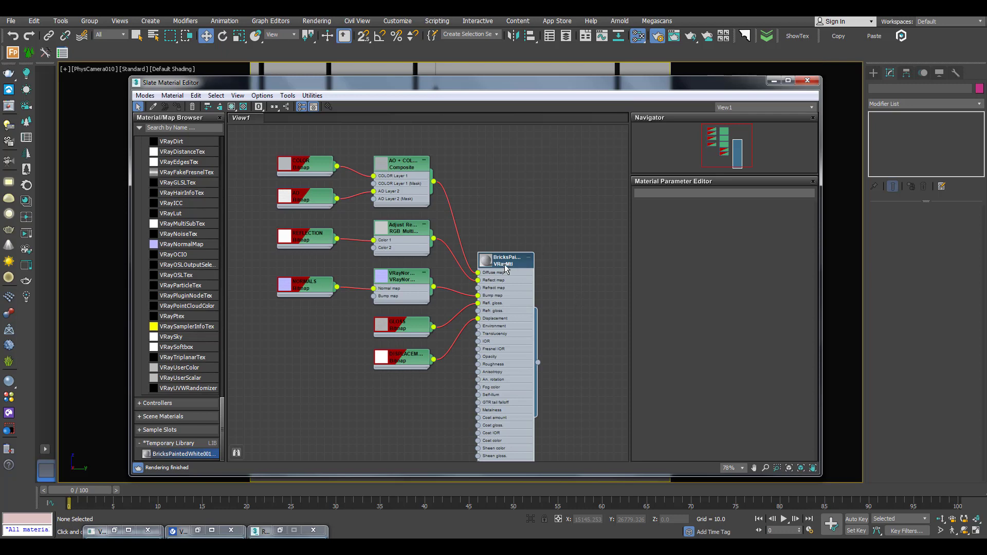
scroll(517, 268, up, 5)
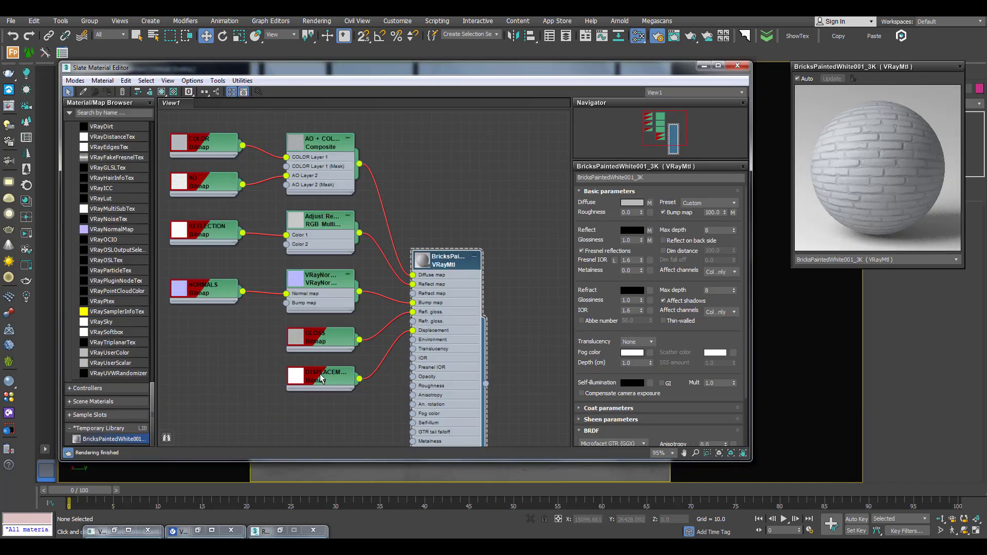
click(308, 366)
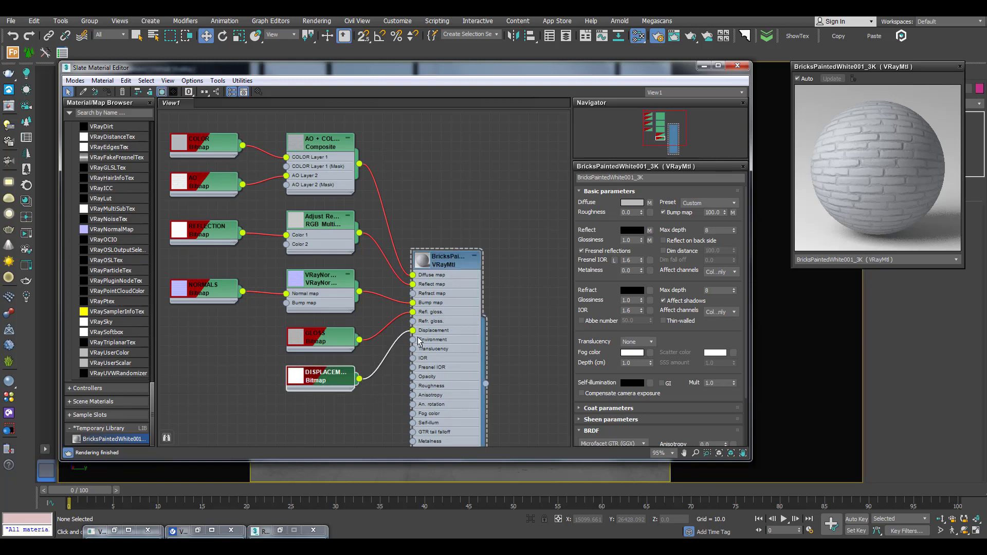
scroll(595, 357, down, 3)
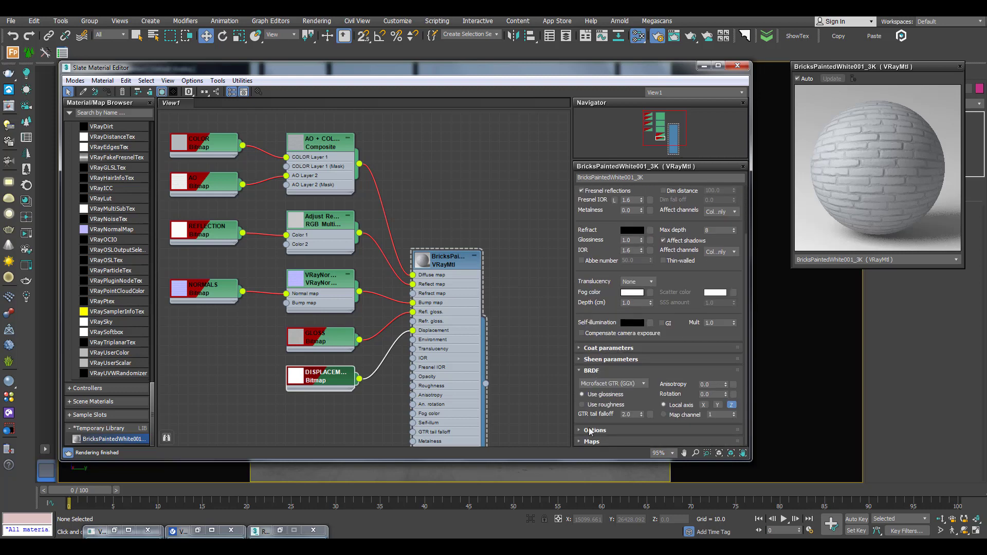
click(599, 442)
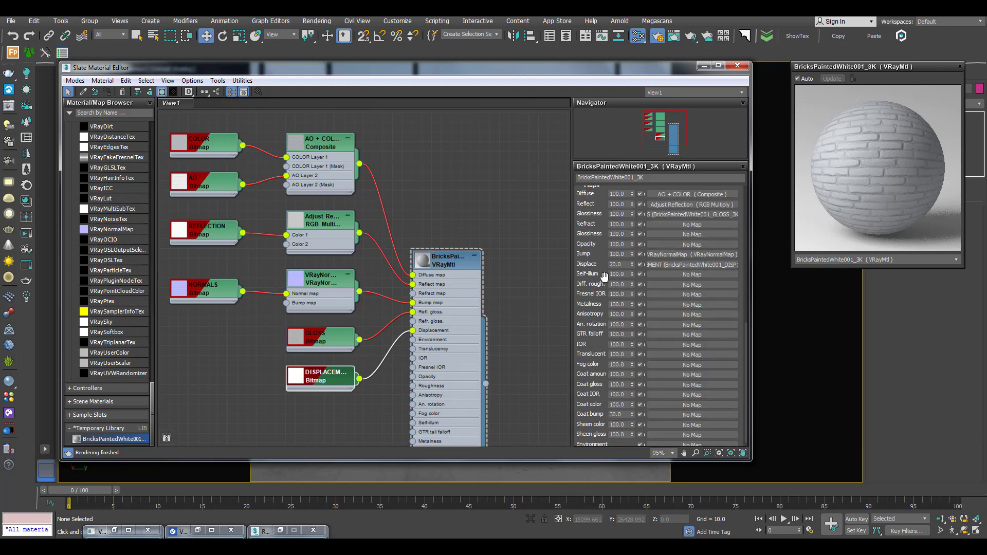
double_click(626, 265)
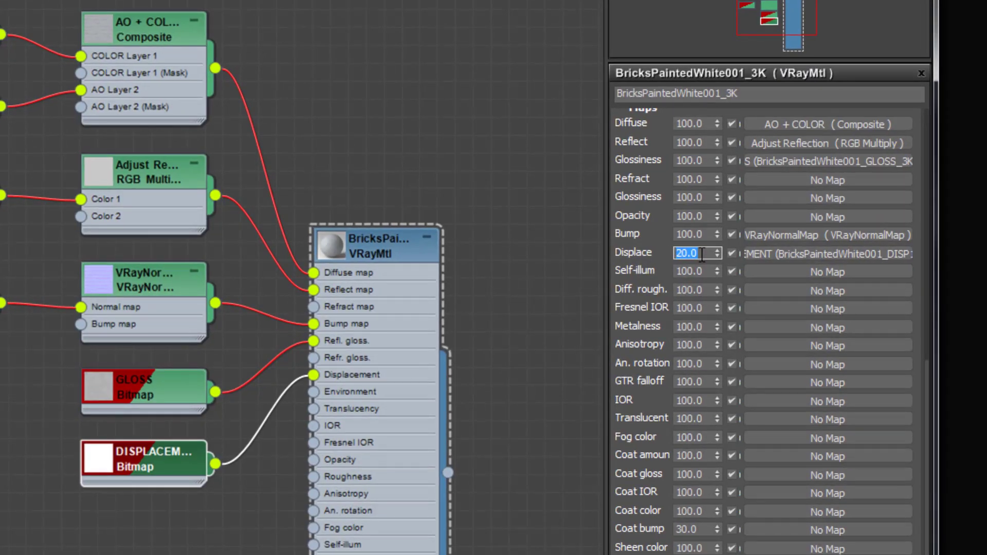
text(.2)
key(Return)
double_click(147, 459)
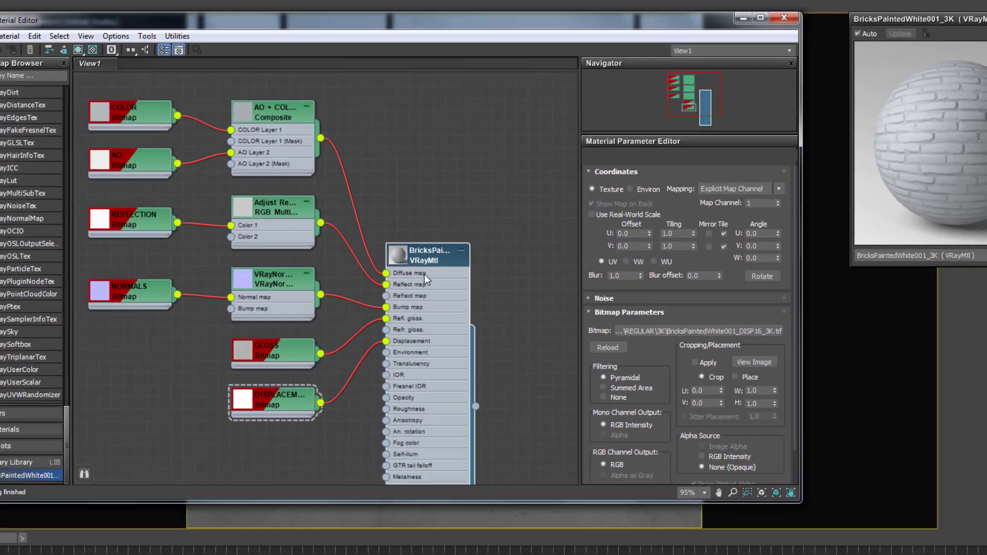
double_click(424, 273)
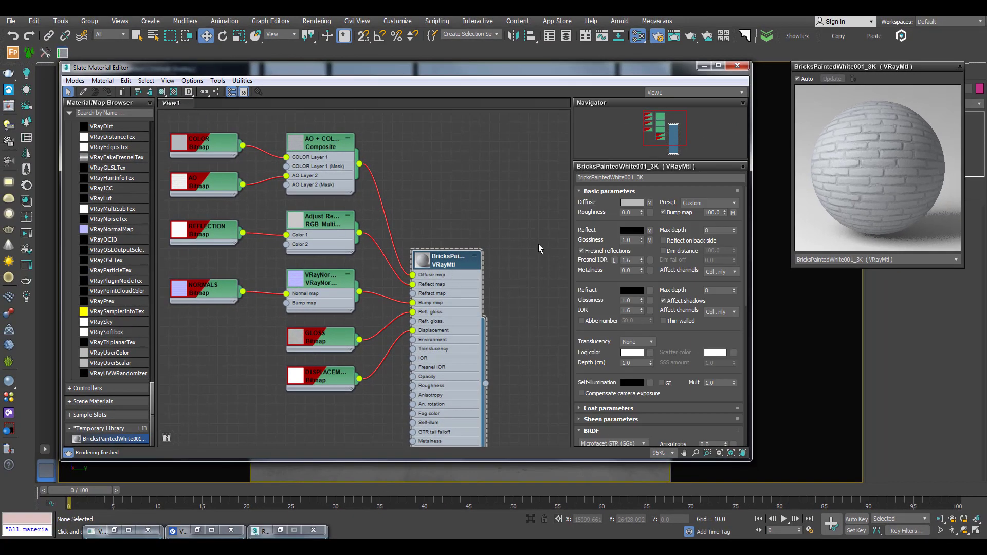
- Assign the BricksPaintedWhite001_3K material to the wall behind the bench and show its texture and edged faces in the viewport
drag(398, 72, 456, 186)
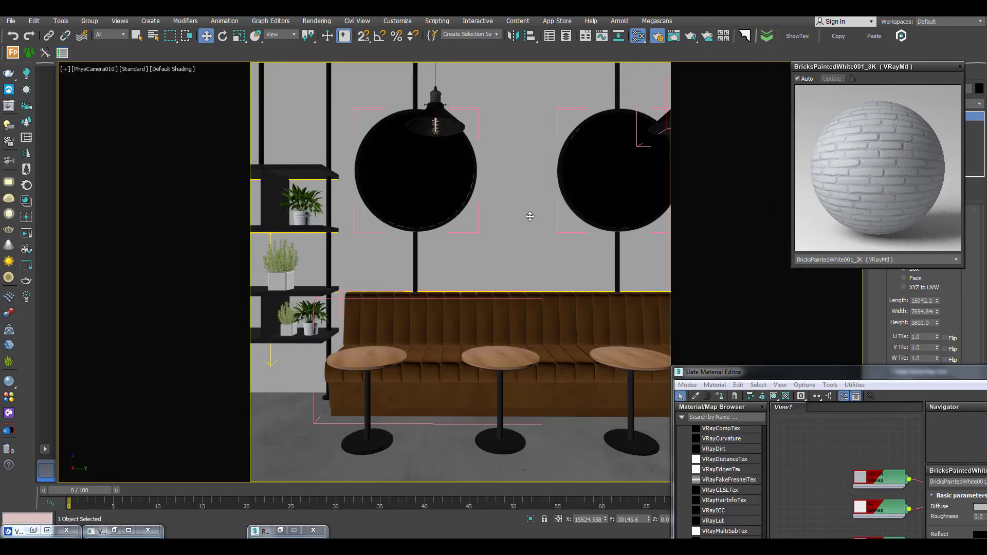
key(F4)
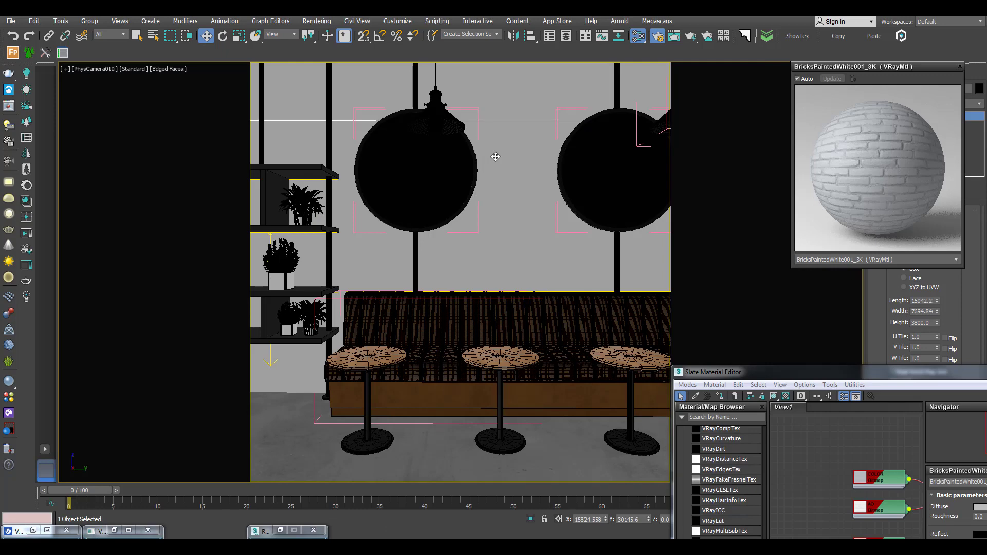
drag(794, 369, 443, 120)
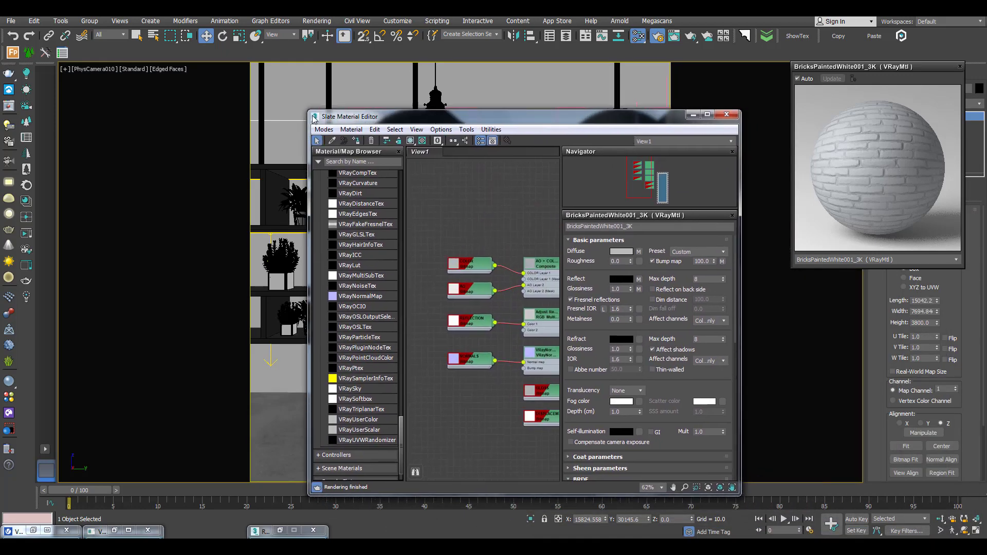
drag(309, 111, 185, 122)
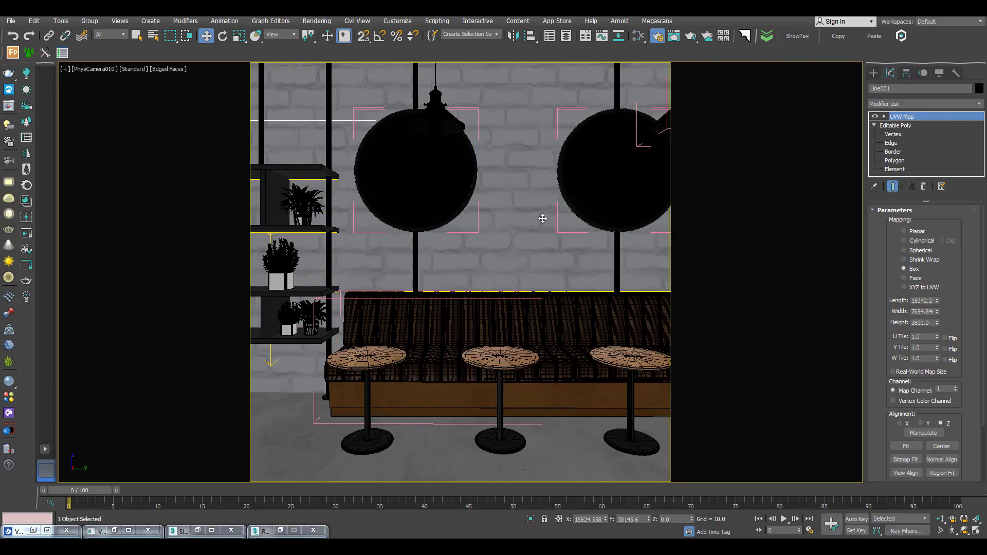
- Scale down the wall's UVW Map mapping uniformly to make the bricks smaller, and render the camera view in V-Ray
click(906, 117)
right_click(239, 36)
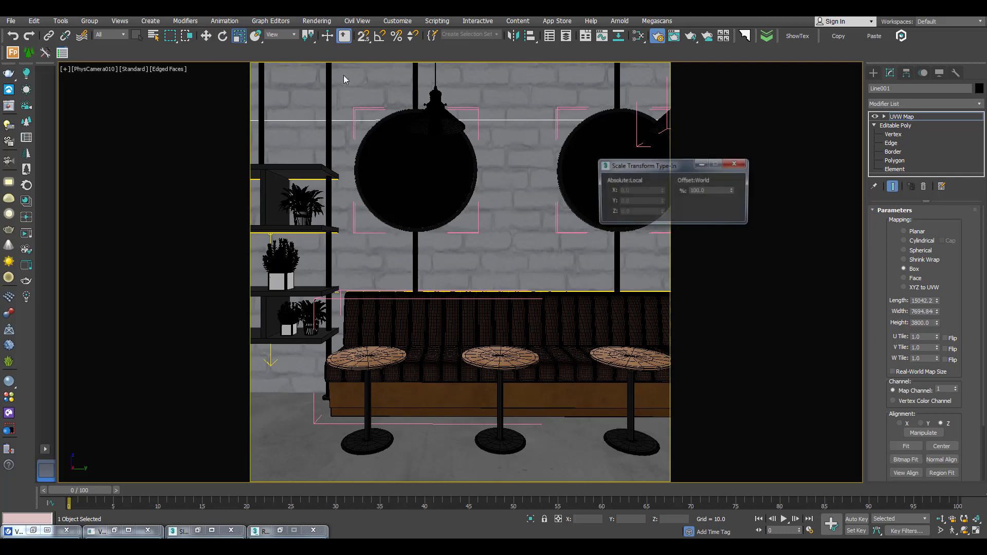
drag(733, 191, 795, 368)
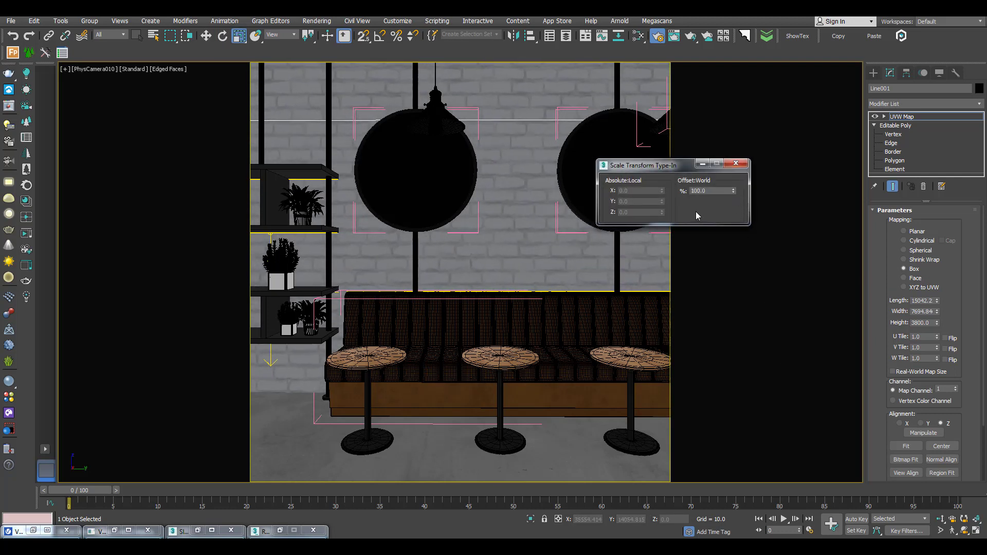
click(736, 163)
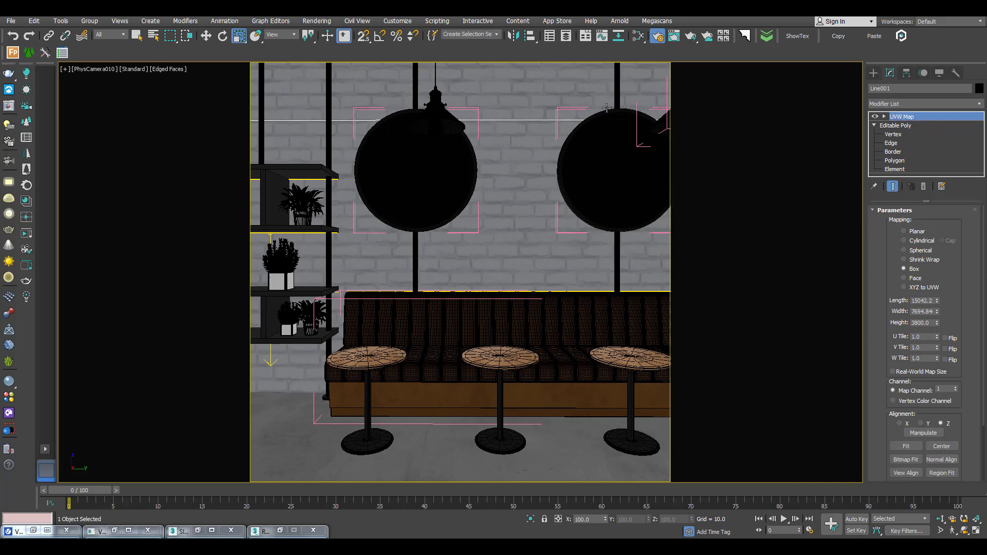
key(shift+q)
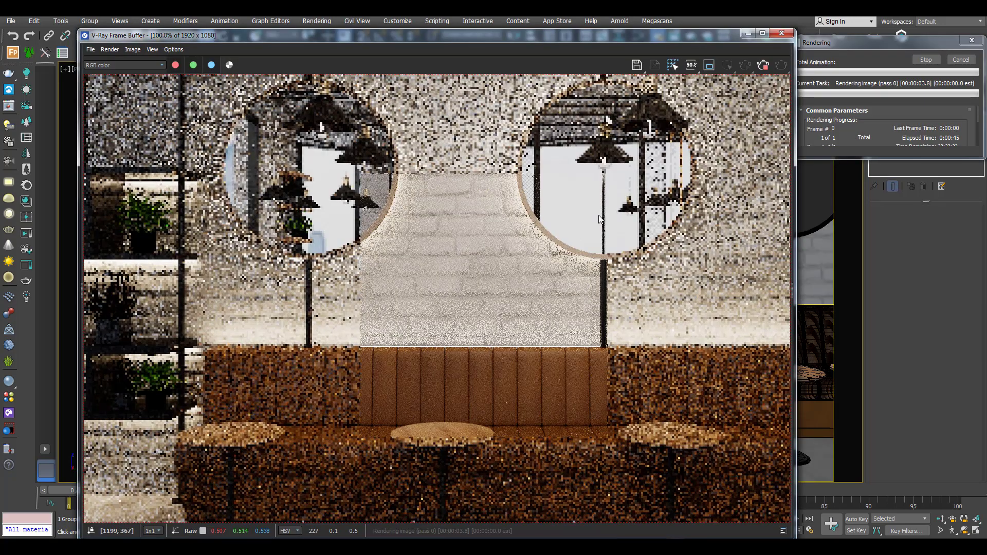